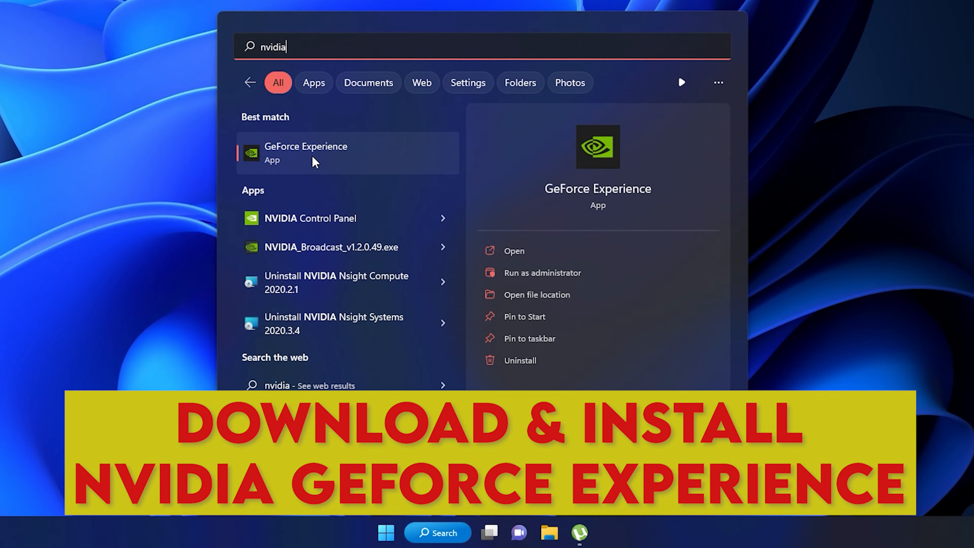
In GeForce Experience, set the driver preference to Studio Driver and check for driver updates.
{"action": "left_click", "coordinate": [281, 161]}
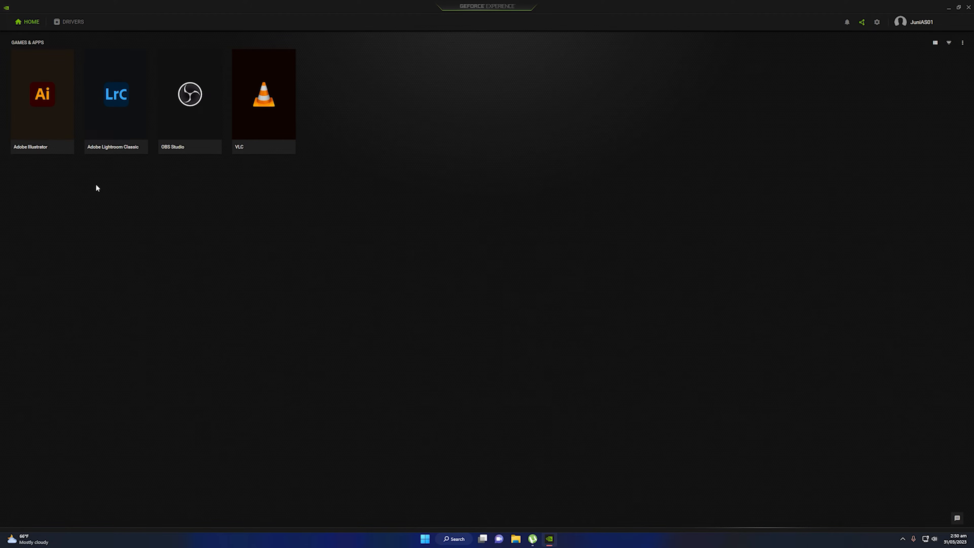
{"action": "left_click", "coordinate": [68, 23]}
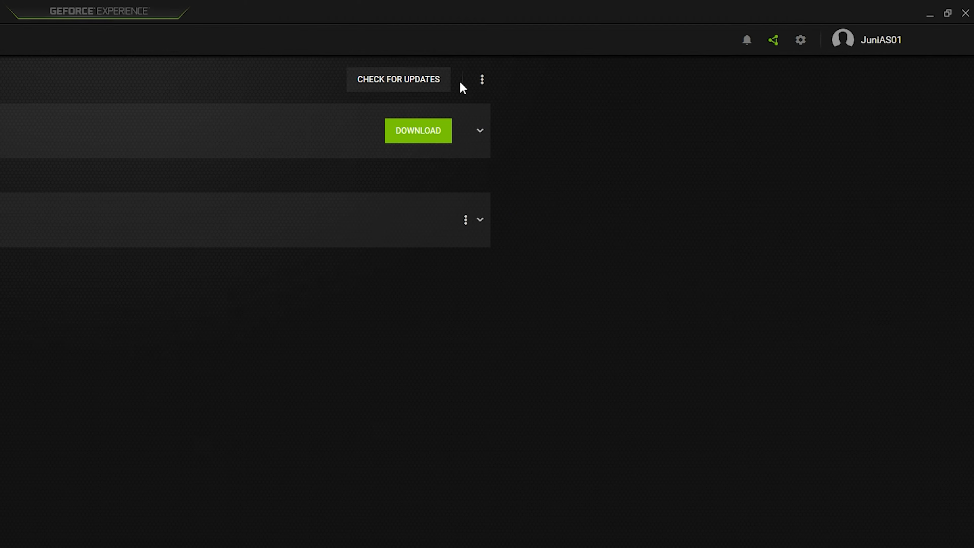
{"action": "left_click", "coordinate": [483, 81]}
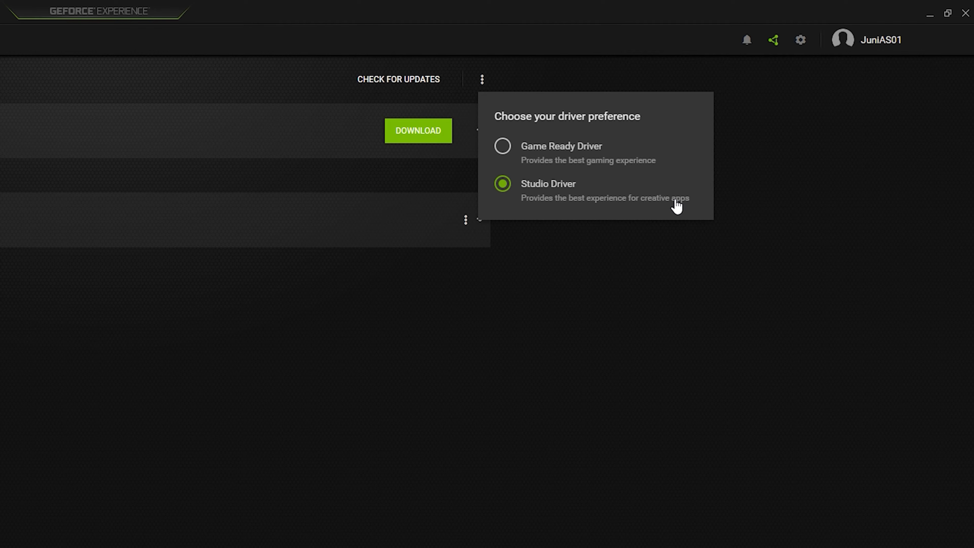
{"action": "left_click", "coordinate": [540, 188]}
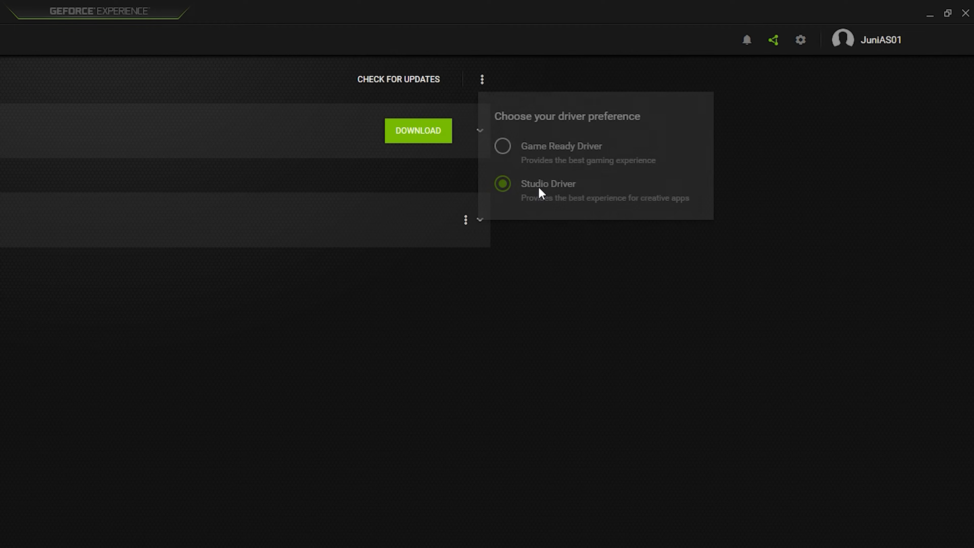
{"action": "left_click", "coordinate": [389, 78]}
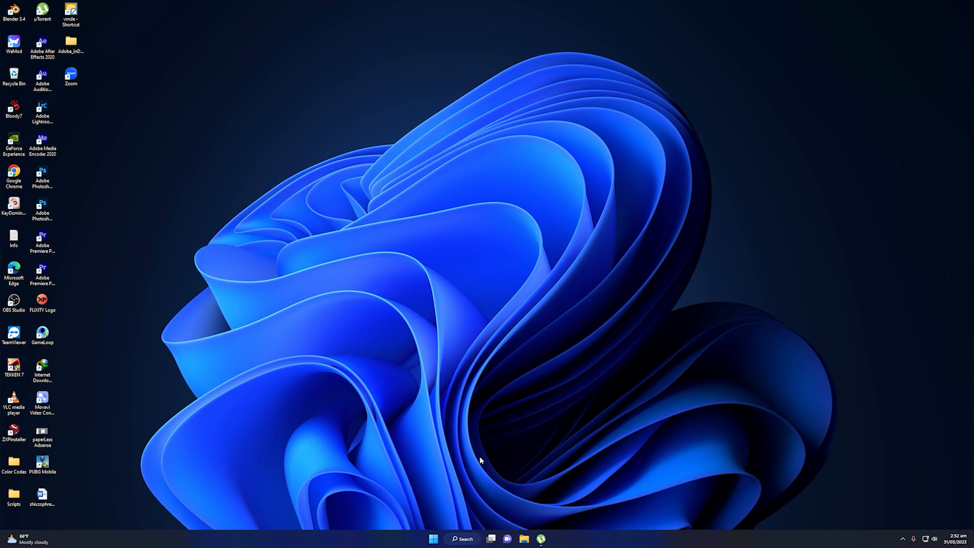
Search Windows for "nvidia" and open the NVIDIA Control Panel.
{"action": "left_click", "coordinate": [460, 532]}
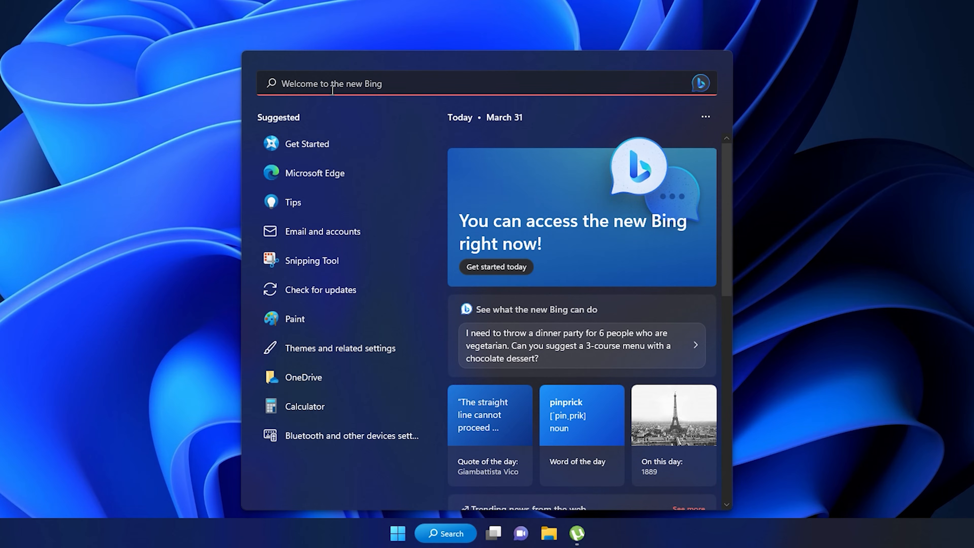
{"action": "type", "text": "nvidia"}
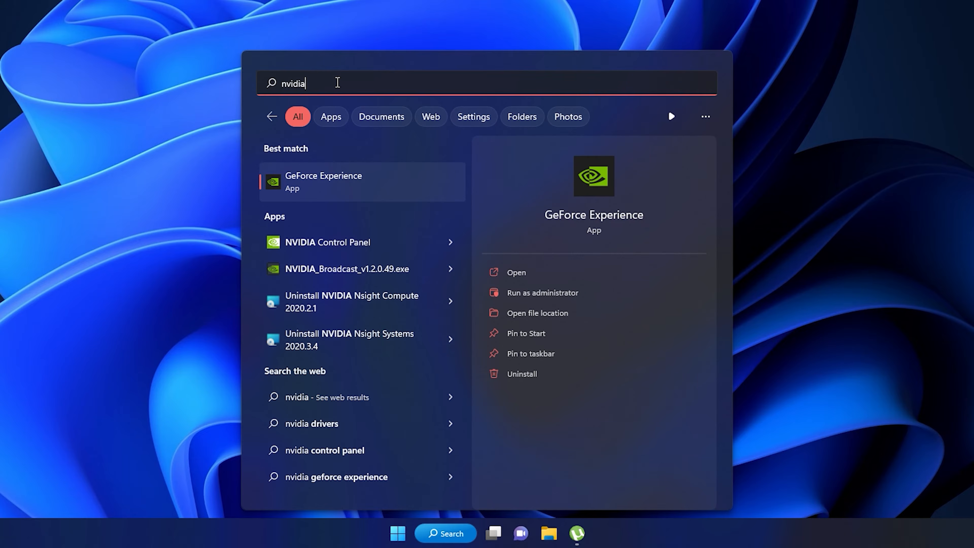
{"action": "left_click", "coordinate": [329, 250]}
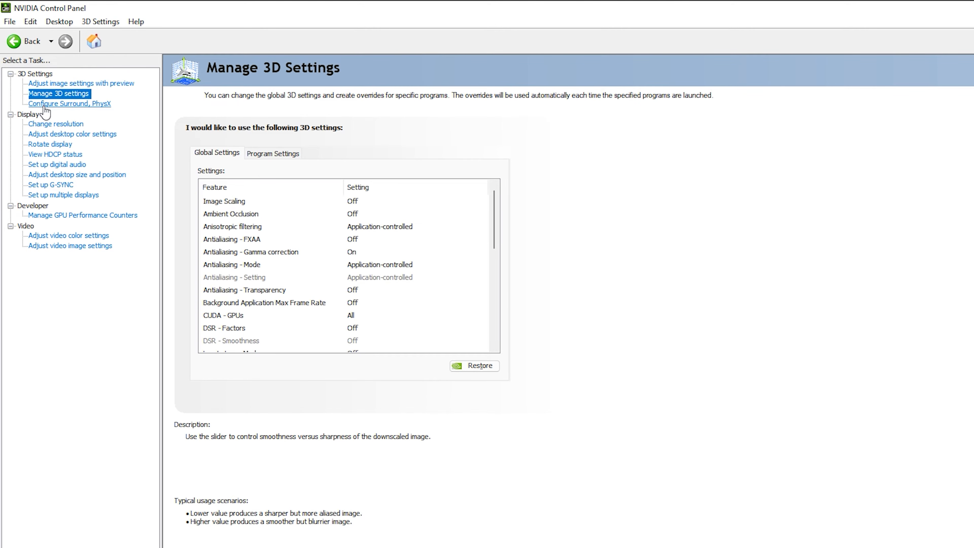
Set the PhysX processor to NVIDIA GeForce GTX 1660 Ti, then view the Adjust Image Settings with Preview page.
{"action": "left_click", "coordinate": [45, 105]}
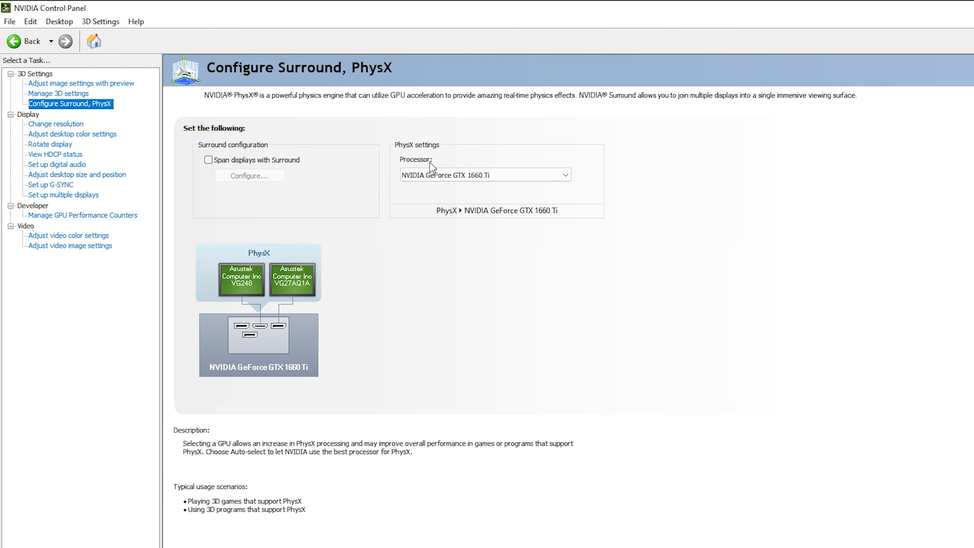
{"action": "left_click", "coordinate": [439, 173]}
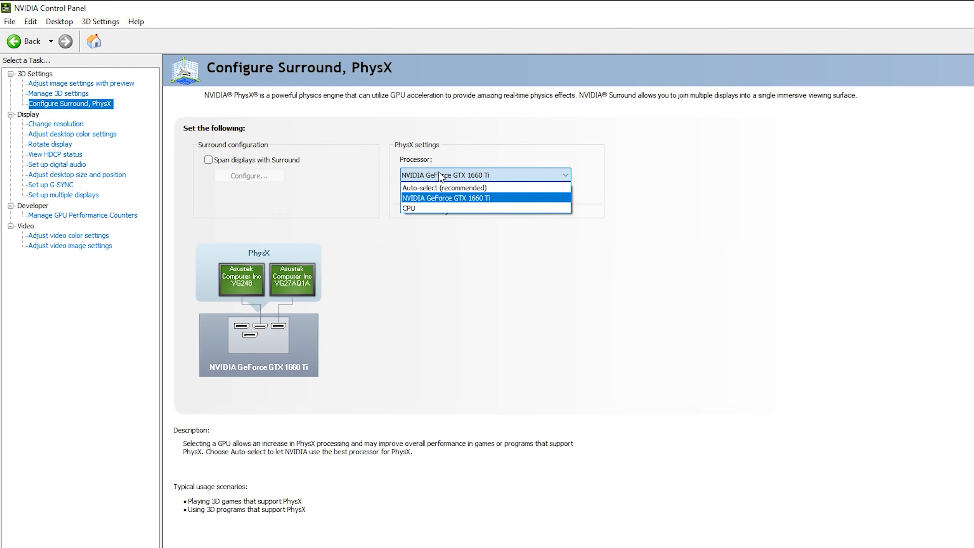
{"action": "left_click", "coordinate": [434, 198]}
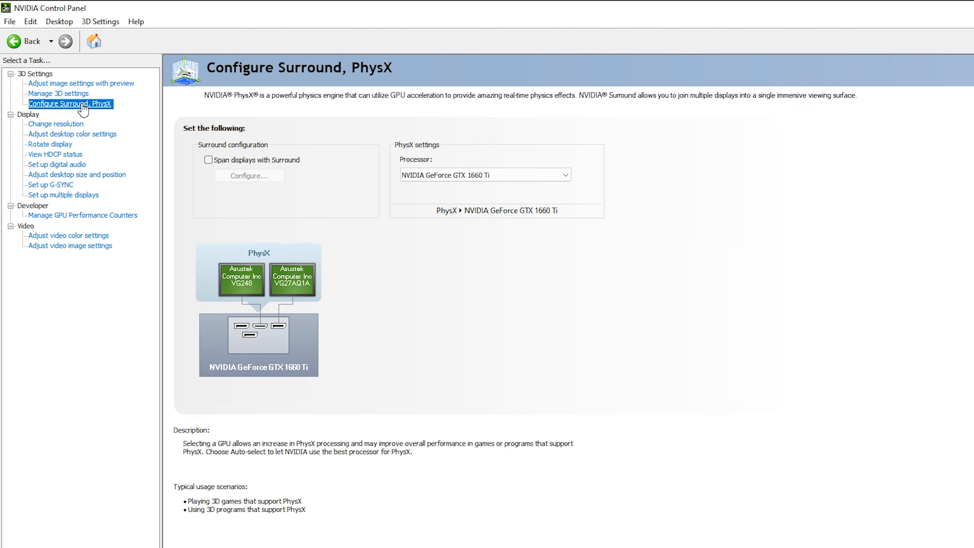
{"action": "left_click", "coordinate": [77, 84]}
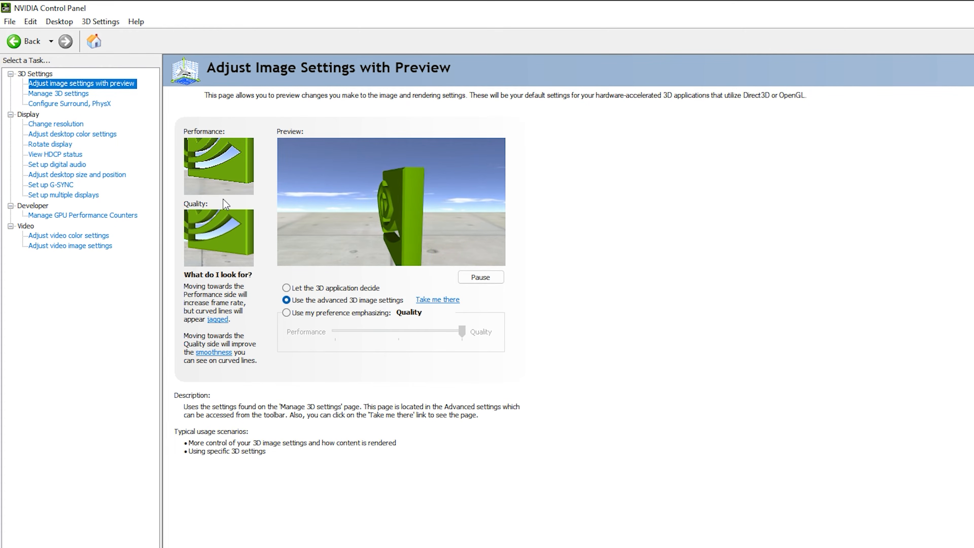
In the program-specific 3D settings, browse for a program to add and select blender in the Blender 3.4 folder.
{"action": "left_click", "coordinate": [72, 95]}
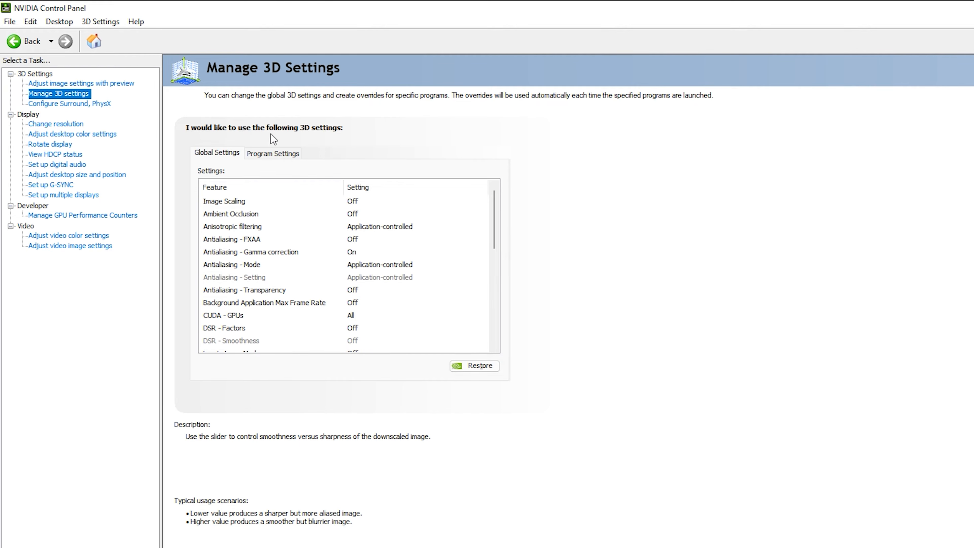
{"action": "left_click", "coordinate": [272, 153]}
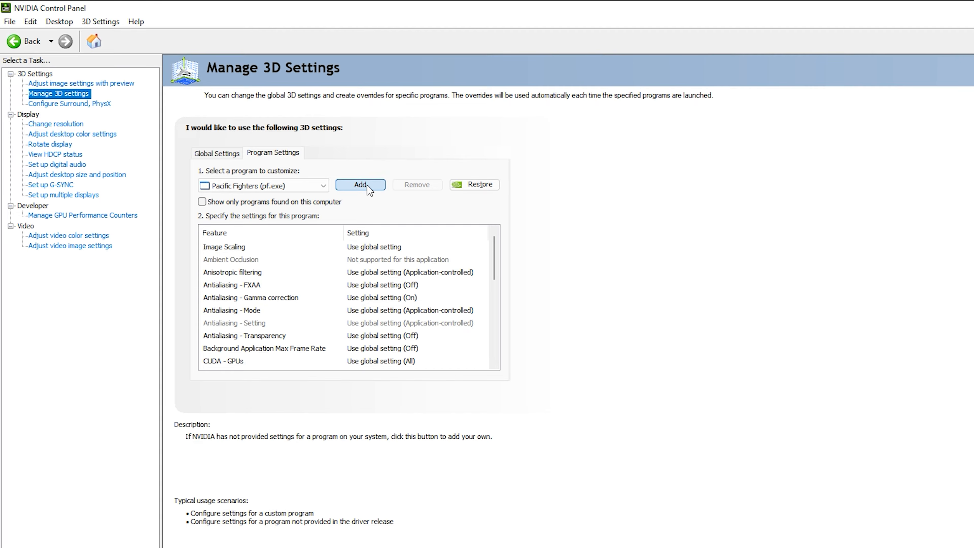
{"action": "left_click", "coordinate": [360, 185]}
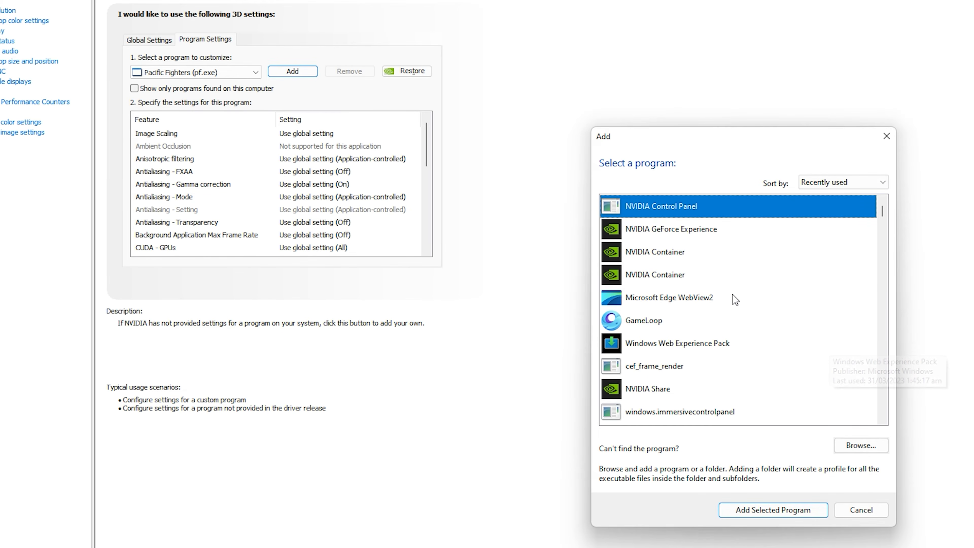
{"action": "left_click", "coordinate": [871, 444]}
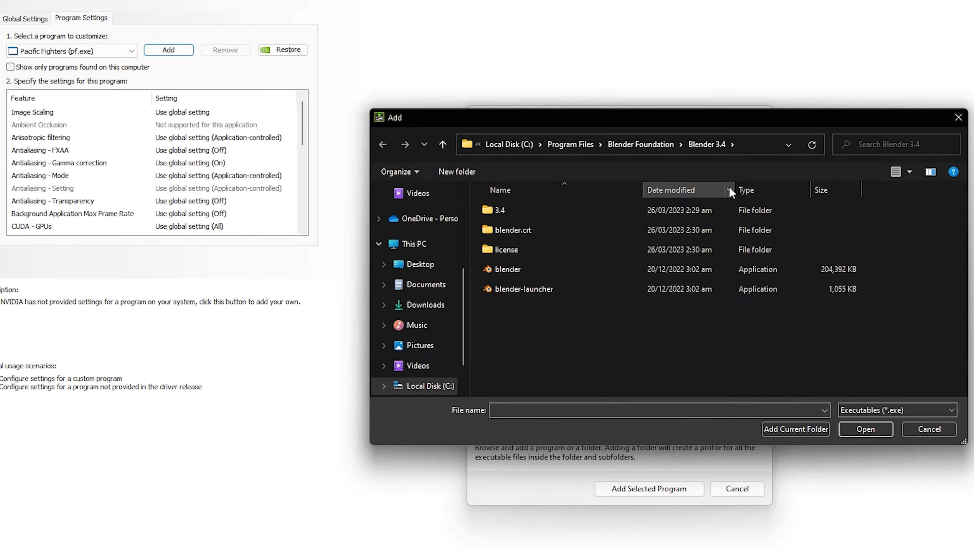
{"action": "left_click", "coordinate": [751, 148]}
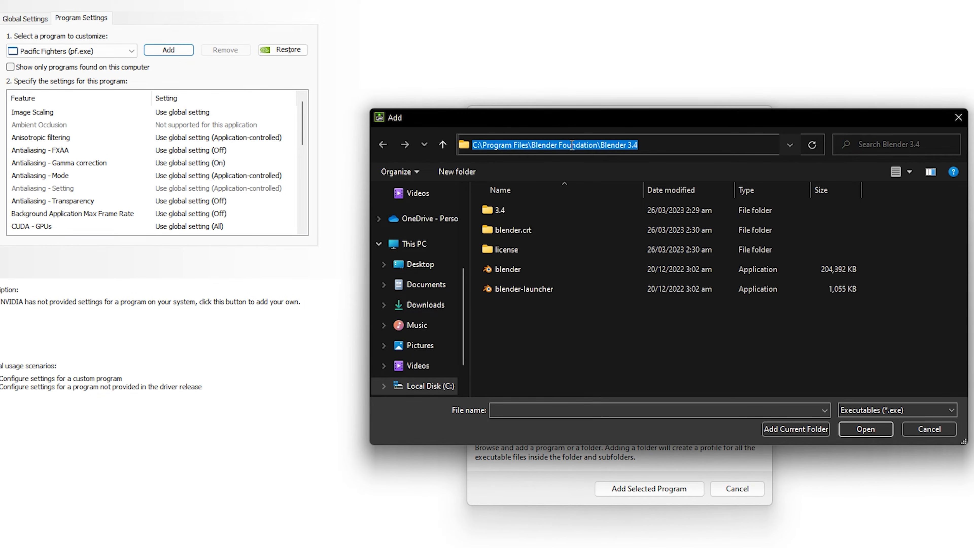
{"action": "left_click", "coordinate": [654, 145]}
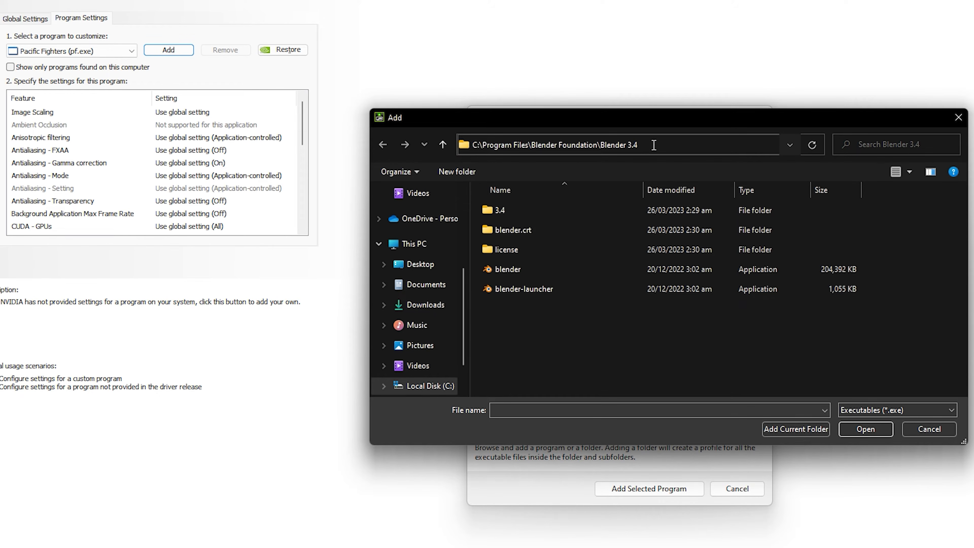
{"action": "left_click", "coordinate": [541, 270]}
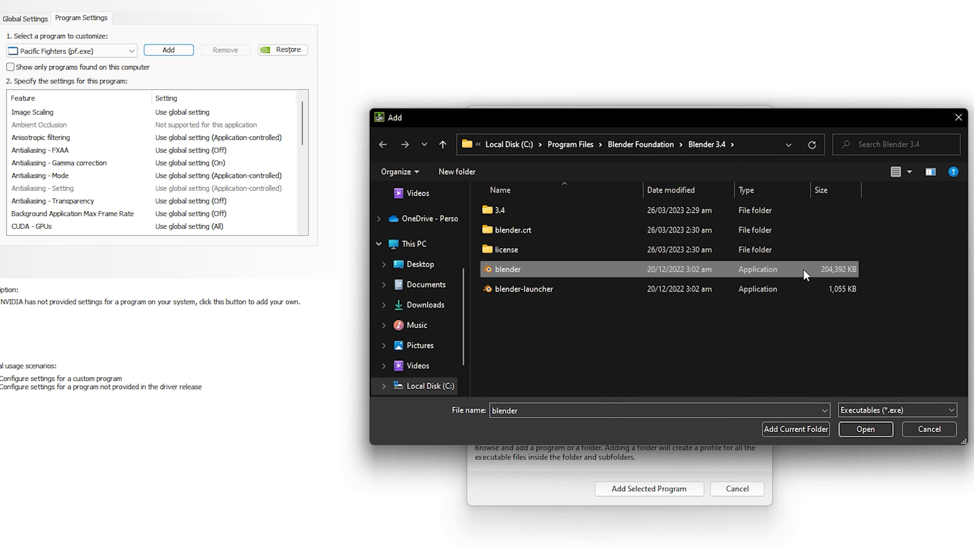
Browse to C:\Program Files\Blender Foundation\Blender 3.4 and add the blender application as the program to customize.
{"action": "scroll", "coordinate": [434, 357], "scroll_direction": "down", "scroll_amount": 2}
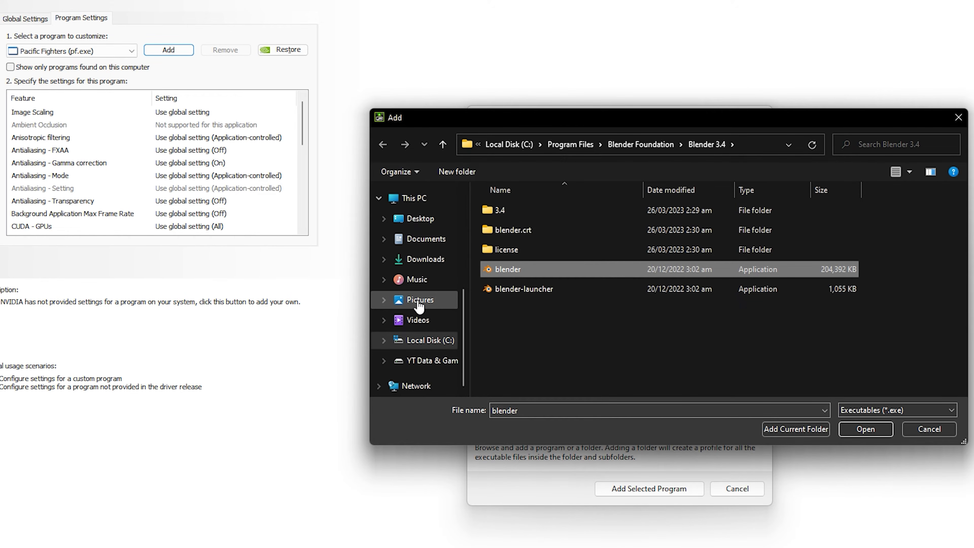
{"action": "left_click", "coordinate": [438, 347]}
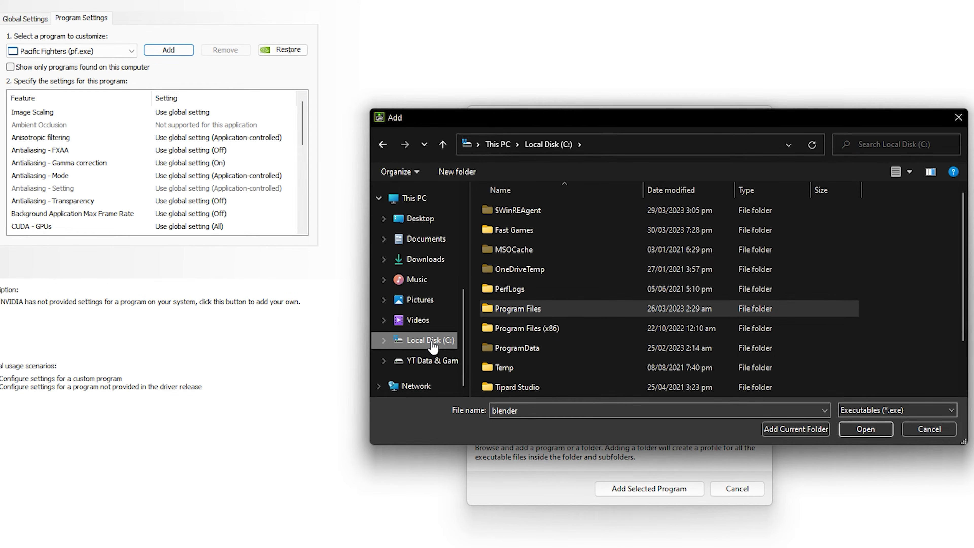
{"action": "double_click", "coordinate": [558, 312]}
{"action": "scroll", "coordinate": [558, 312], "scroll_direction": "down", "scroll_amount": 3}
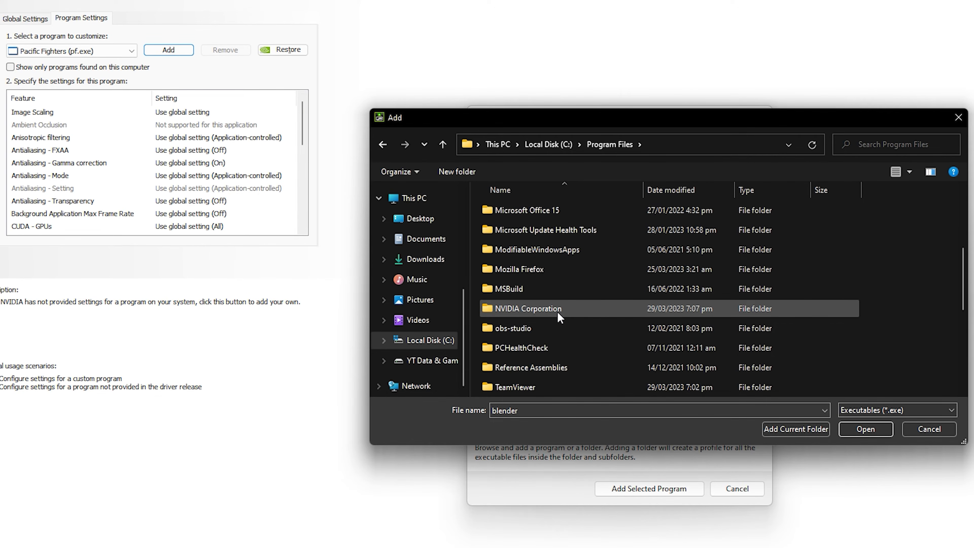
{"action": "scroll", "coordinate": [558, 312], "scroll_direction": "down", "scroll_amount": 4}
{"action": "scroll", "coordinate": [545, 227], "scroll_direction": "up", "scroll_amount": 7}
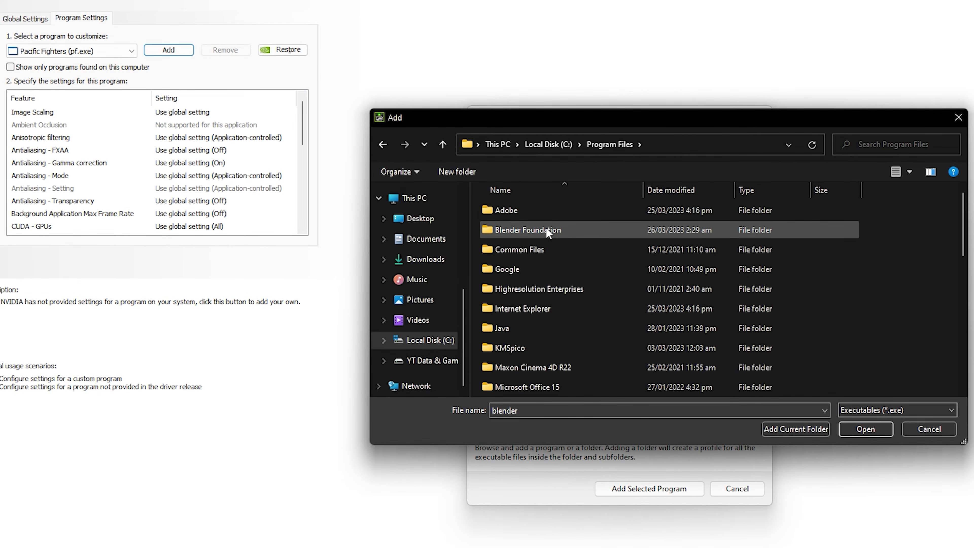
{"action": "double_click", "coordinate": [546, 229]}
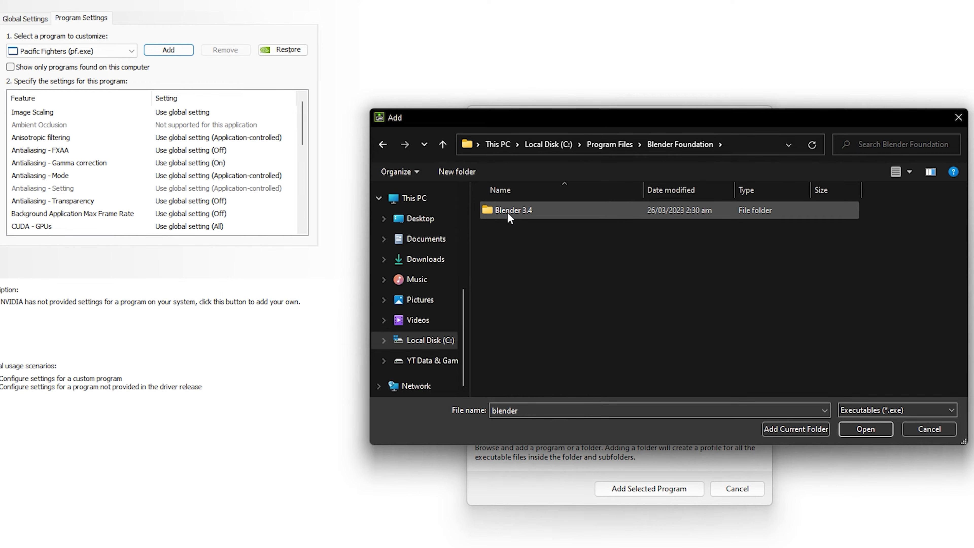
{"action": "double_click", "coordinate": [510, 217]}
{"action": "left_click", "coordinate": [540, 271]}
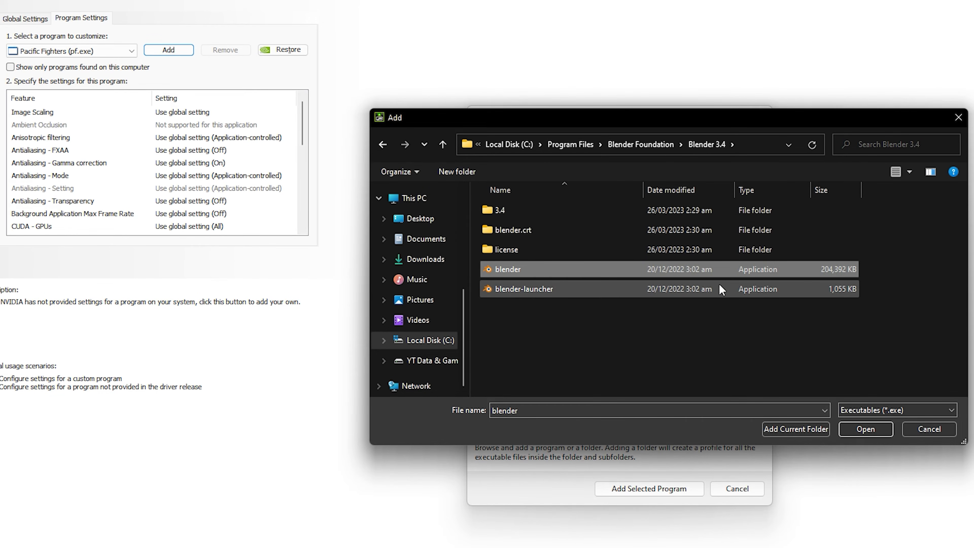
{"action": "left_click", "coordinate": [863, 428]}
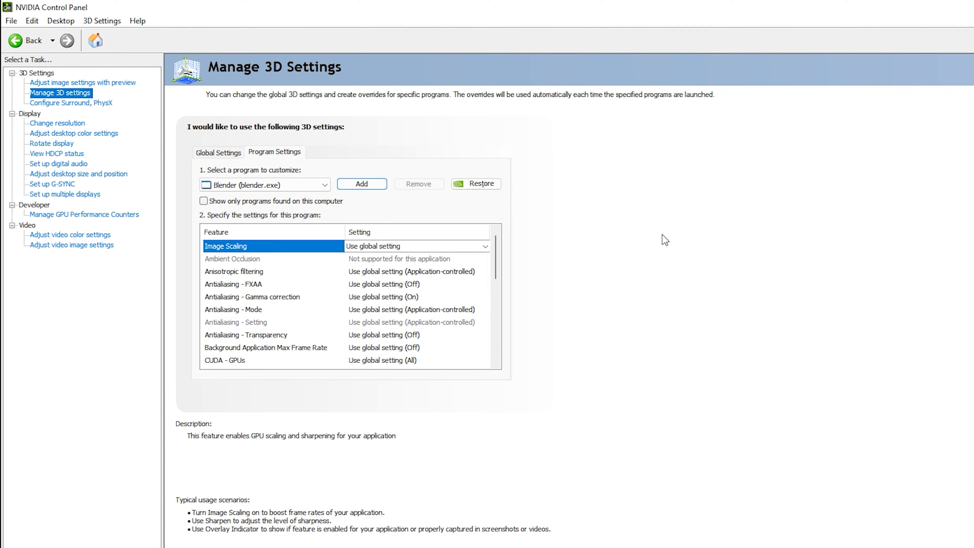
Turn on Image Scaling (GPU Scaling & Sharpening) for Blender with a reduced sharpen level.
{"action": "left_click", "coordinate": [347, 246]}
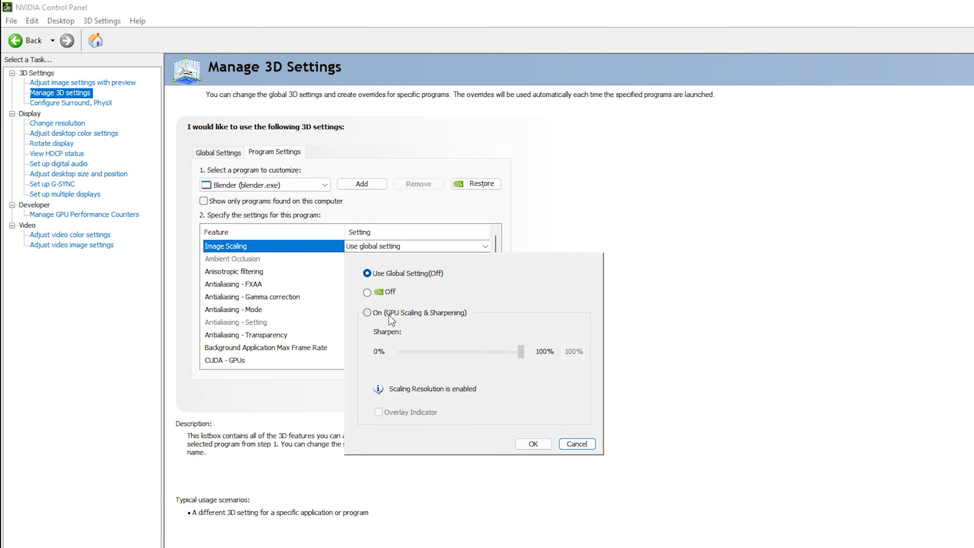
{"action": "left_click", "coordinate": [371, 313]}
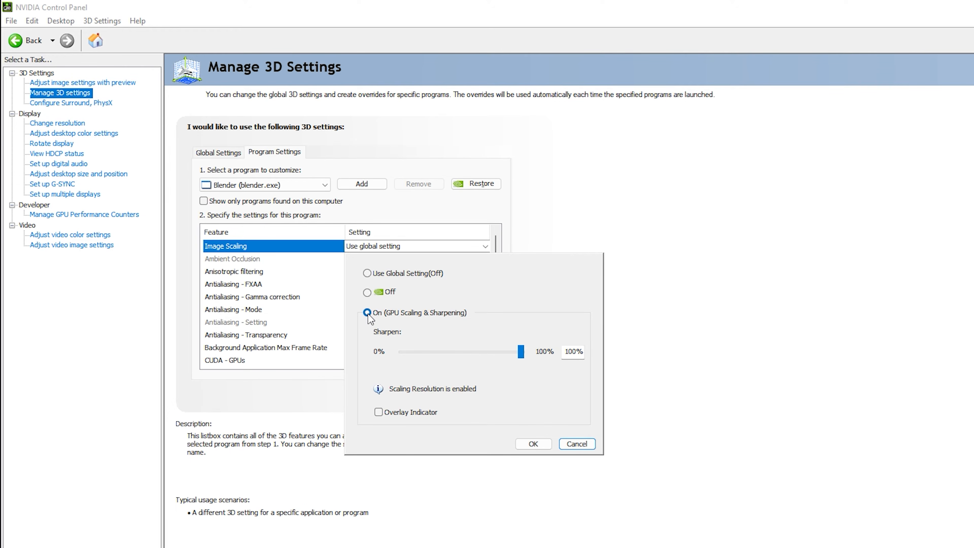
{"action": "left_click_drag", "start_coordinate": [518, 353], "coordinate": [463, 354]}
{"action": "left_click", "coordinate": [533, 444]}
Set Blender's Anisotropic filtering to 8x.
{"action": "left_click", "coordinate": [267, 272]}
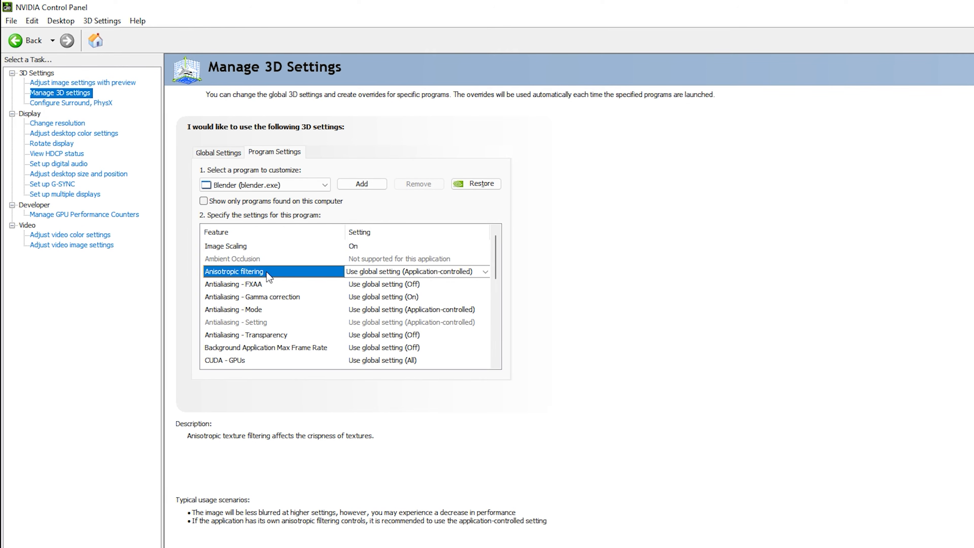
{"action": "left_click", "coordinate": [368, 272]}
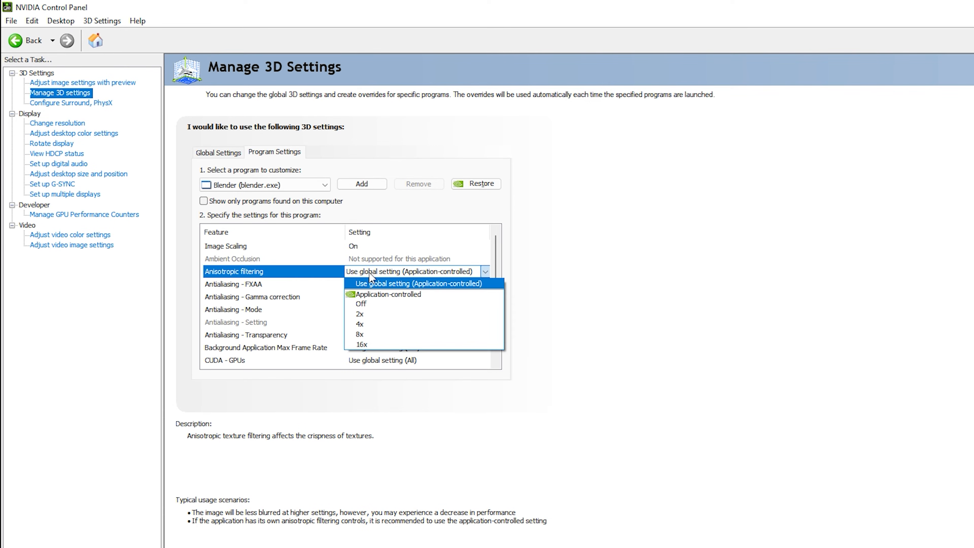
{"action": "left_click", "coordinate": [381, 334]}
{"action": "left_click", "coordinate": [387, 273]}
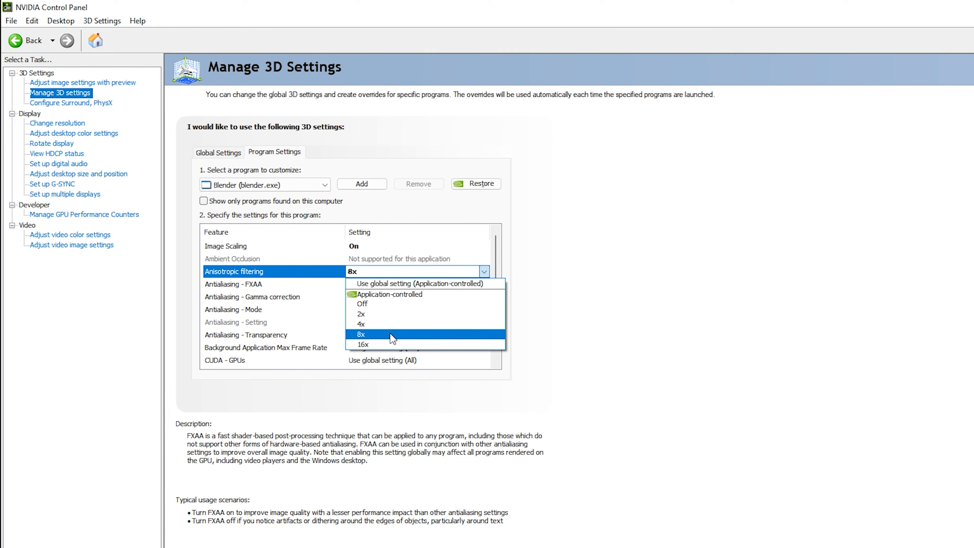
{"action": "left_click", "coordinate": [394, 337]}
Set both Antialiasing - FXAA and Antialiasing - Gamma correction to On for Blender.
{"action": "left_click", "coordinate": [406, 286]}
{"action": "left_click", "coordinate": [405, 285]}
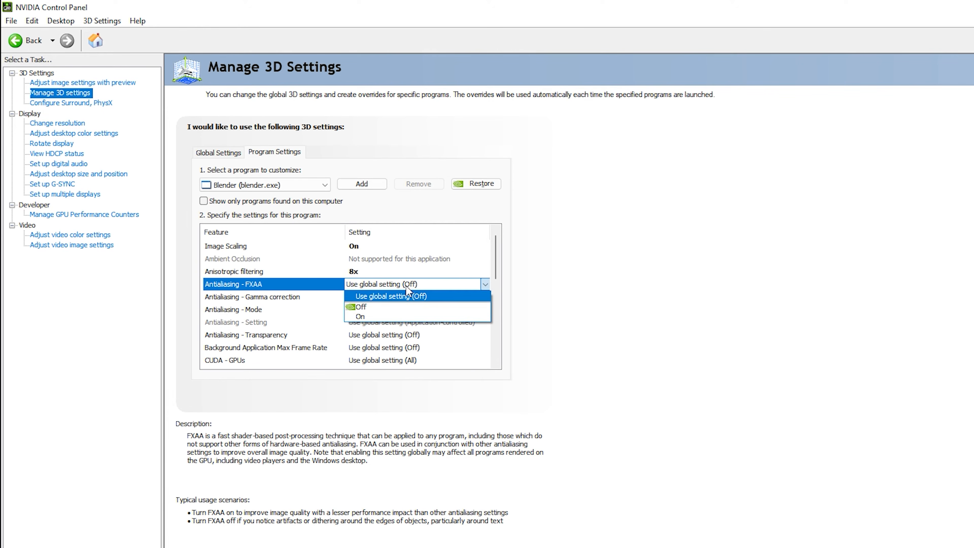
{"action": "left_click", "coordinate": [396, 316]}
{"action": "left_click", "coordinate": [374, 297]}
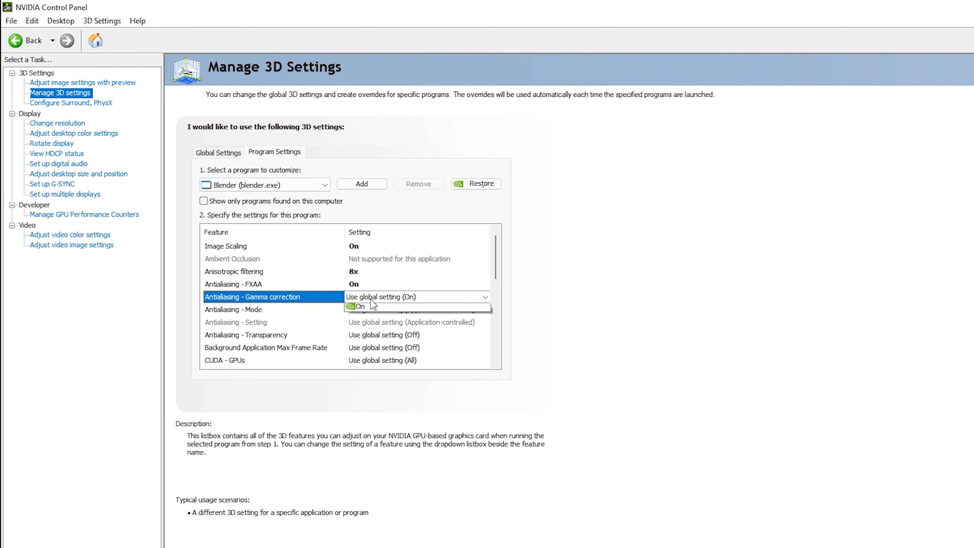
{"action": "left_click", "coordinate": [372, 299]}
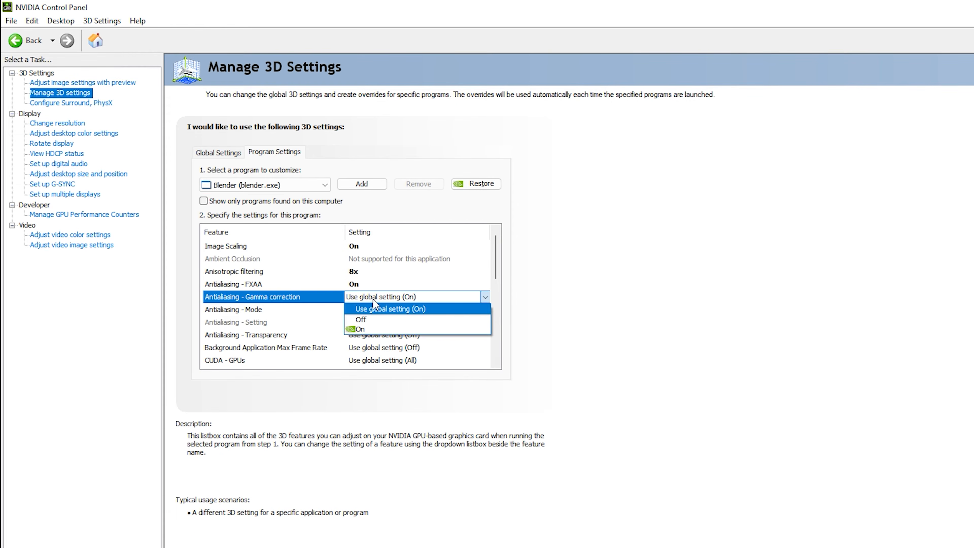
{"action": "left_click", "coordinate": [376, 329]}
Set Blender's Antialiasing - Mode to Override any application setting.
{"action": "left_click", "coordinate": [302, 309]}
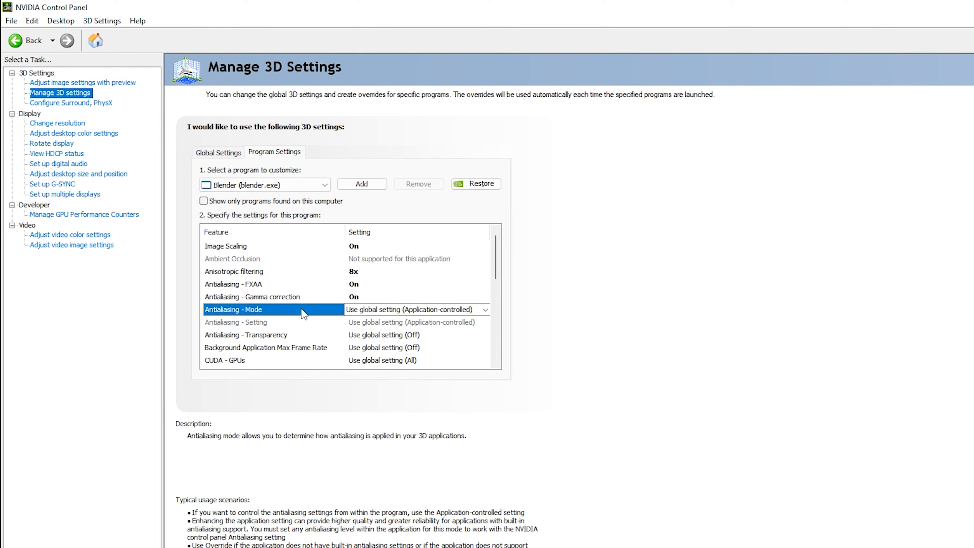
{"action": "left_click", "coordinate": [375, 309]}
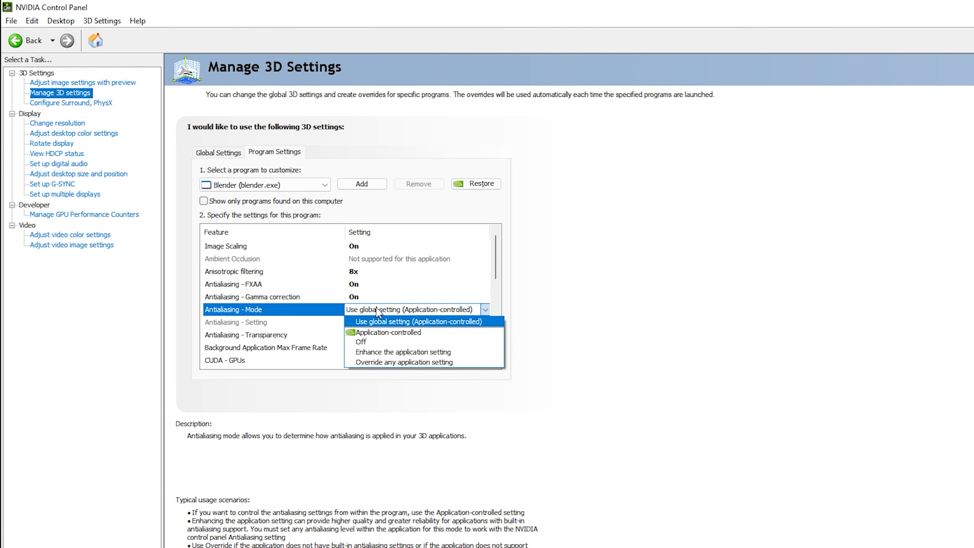
{"action": "left_click", "coordinate": [402, 363]}
Set Blender's Antialiasing - Setting to 8x and Antialiasing - Transparency to 8x (supersample).
{"action": "left_click", "coordinate": [381, 322]}
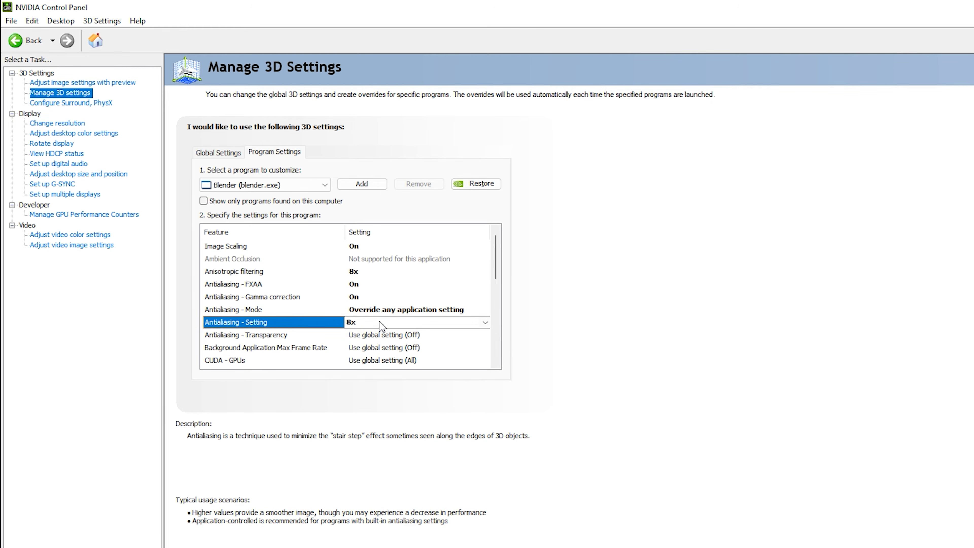
{"action": "left_click", "coordinate": [379, 321]}
{"action": "left_click", "coordinate": [372, 365]}
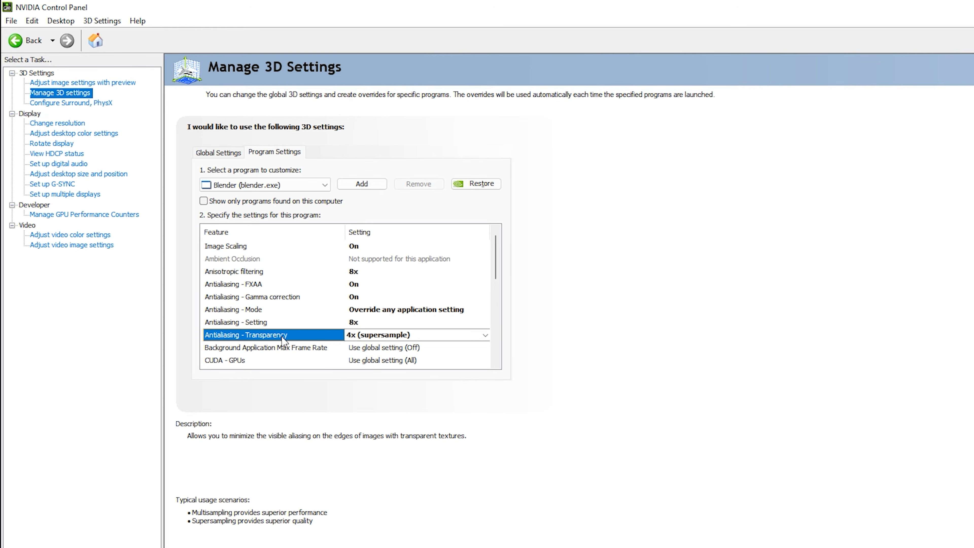
{"action": "left_click", "coordinate": [371, 336]}
{"action": "left_click", "coordinate": [373, 397]}
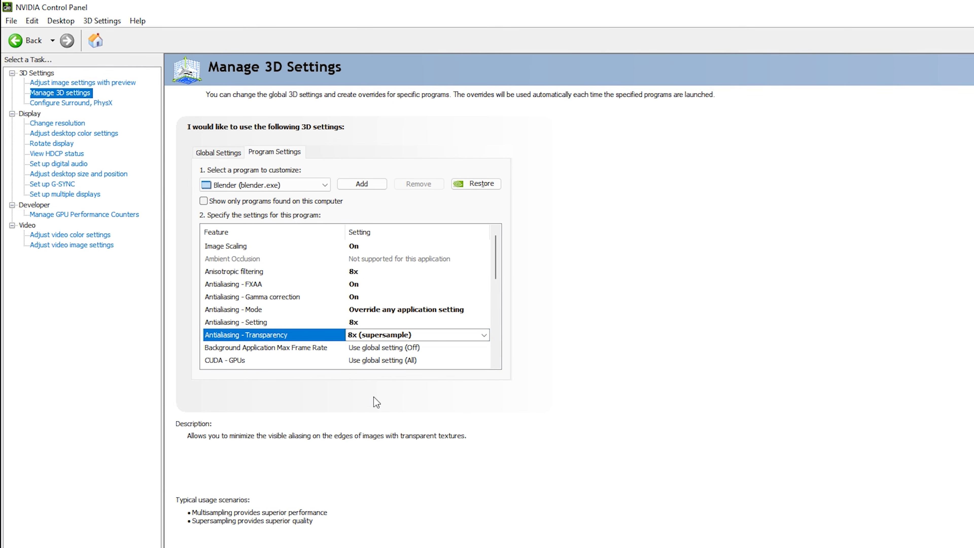
Turn on Background Application Max Frame Rate for Blender and set it to 200 FPS.
{"action": "scroll", "coordinate": [494, 264], "scroll_direction": "down", "scroll_amount": 2}
{"action": "left_click", "coordinate": [247, 255]}
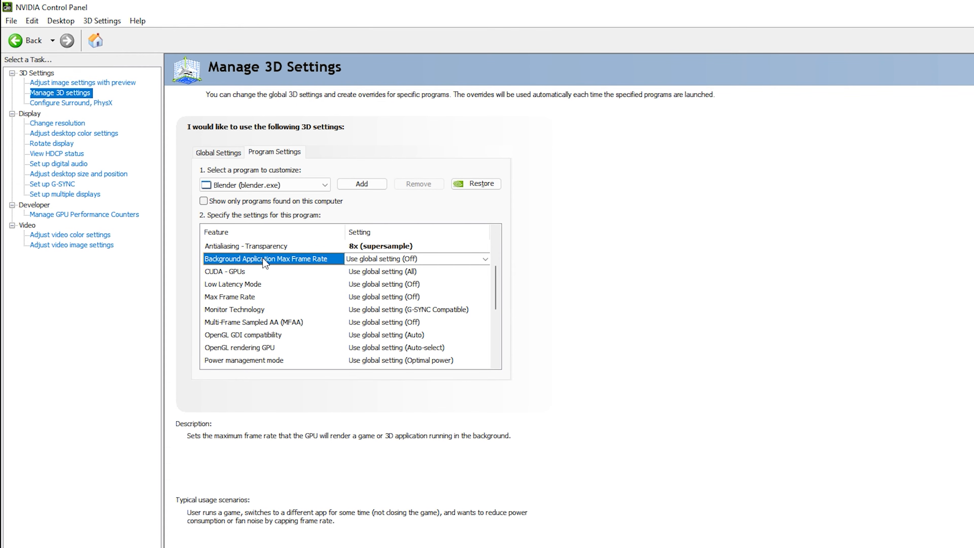
{"action": "left_click", "coordinate": [358, 262]}
{"action": "left_click", "coordinate": [367, 325]}
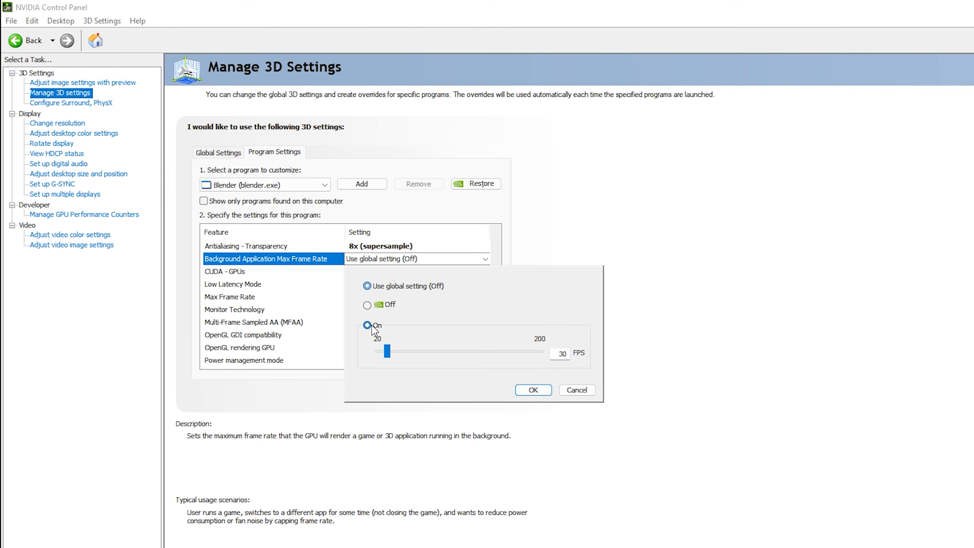
{"action": "left_click_drag", "start_coordinate": [387, 352], "coordinate": [540, 352]}
{"action": "left_click", "coordinate": [533, 390]}
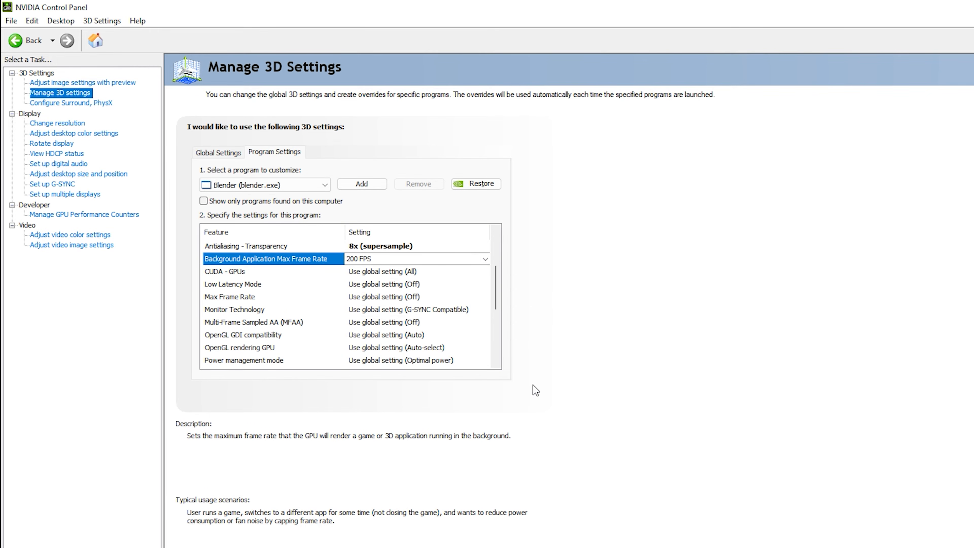
Set Blender's CUDA - GPUs to use these GPUs, with the NVIDIA GeForce GTX 1660 Ti enabled.
{"action": "left_click", "coordinate": [280, 271]}
{"action": "left_click", "coordinate": [391, 270]}
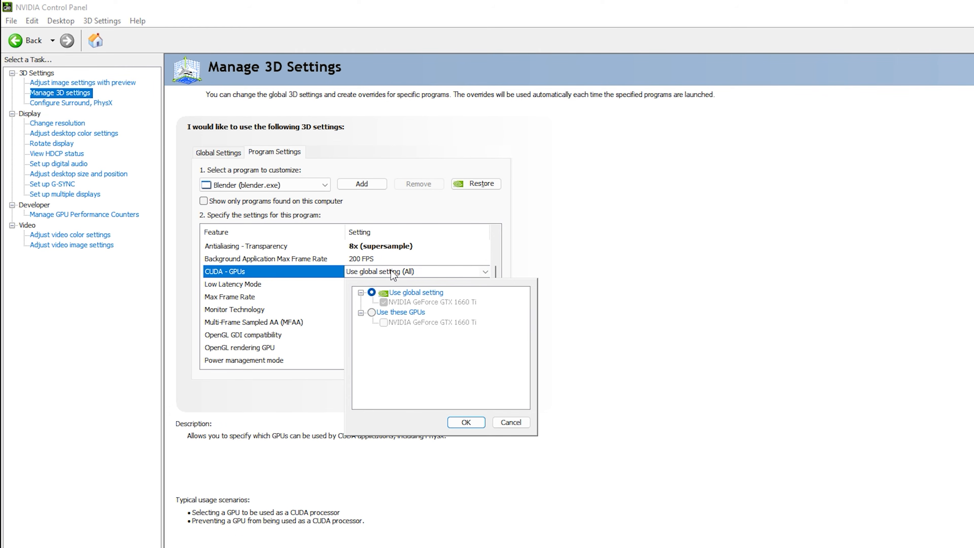
{"action": "left_click", "coordinate": [372, 311]}
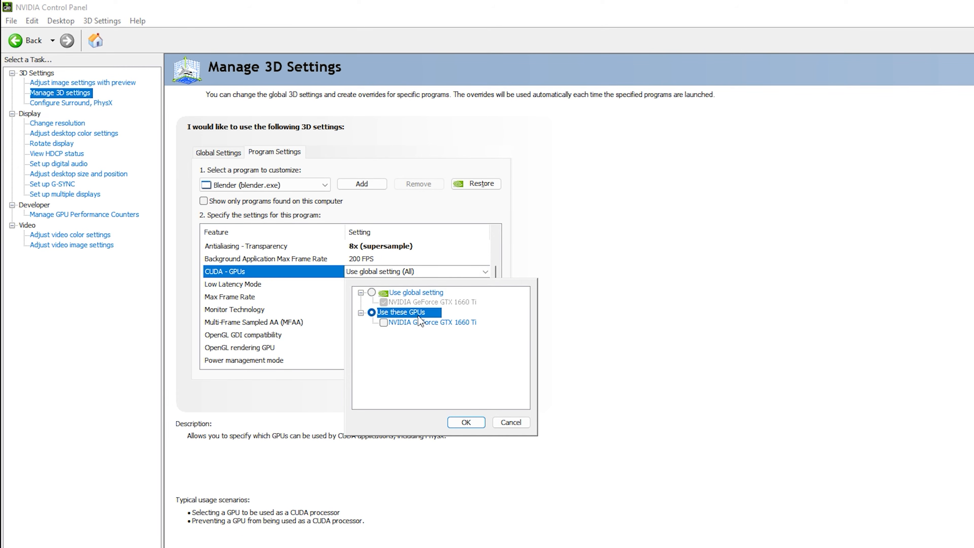
{"action": "left_click", "coordinate": [384, 324]}
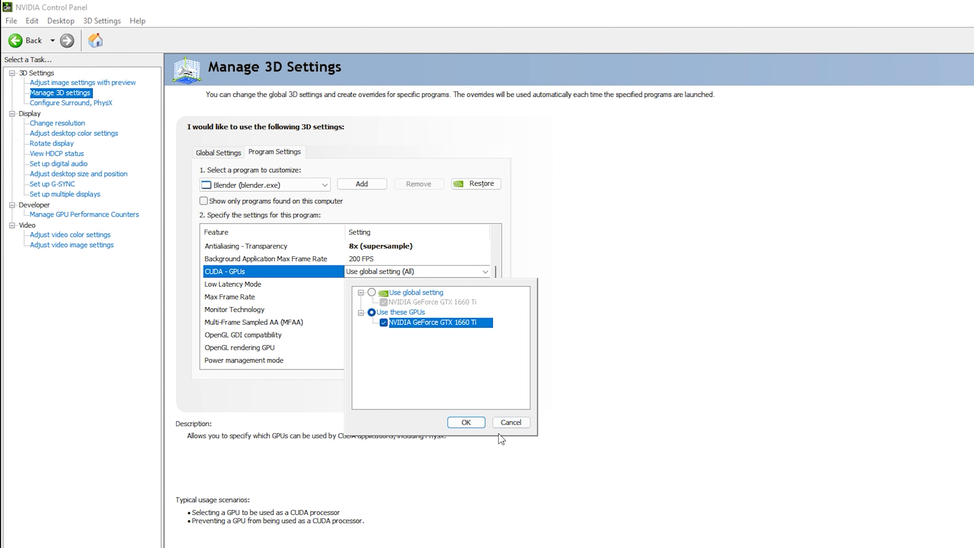
{"action": "left_click", "coordinate": [467, 422]}
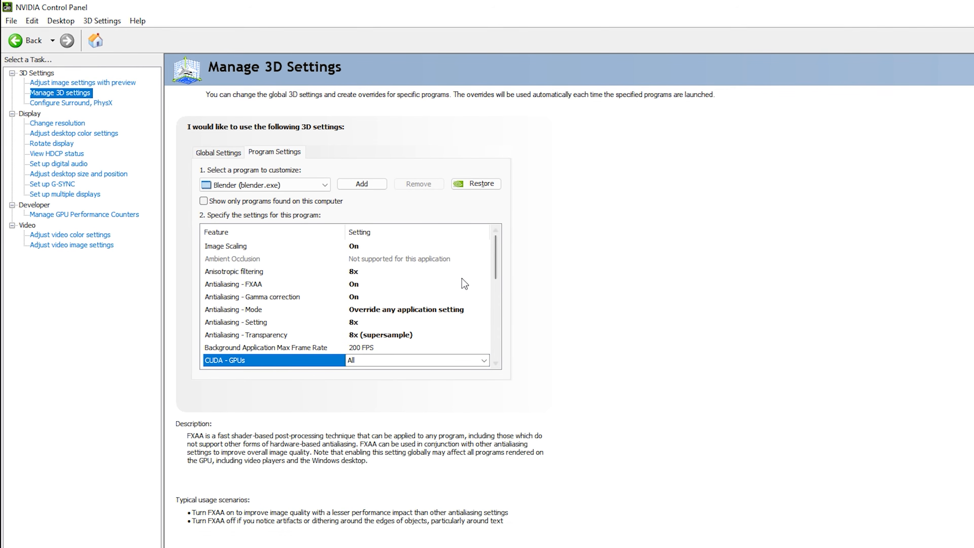
Set Low Latency Mode to On for Blender.
{"action": "scroll", "coordinate": [499, 252], "scroll_direction": "down", "scroll_amount": 2}
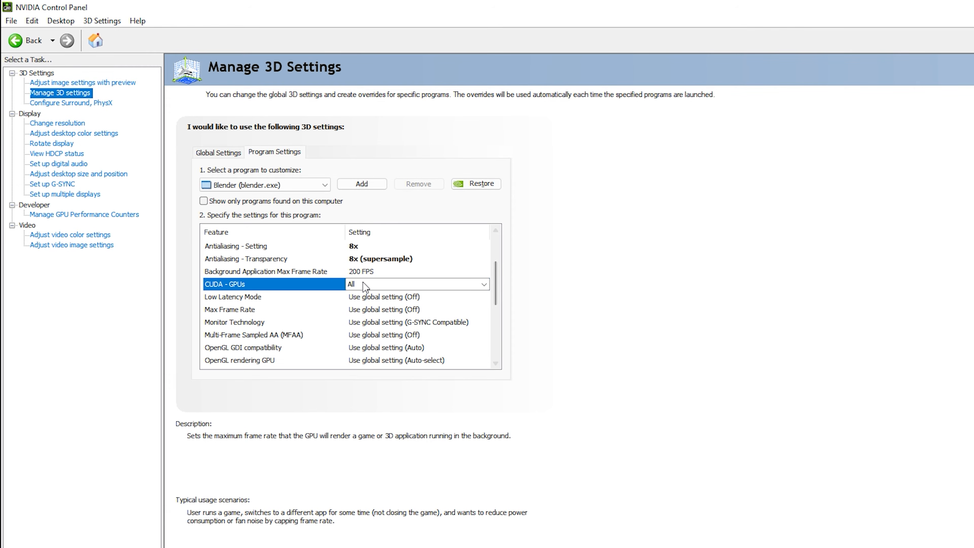
{"action": "left_click", "coordinate": [327, 297]}
{"action": "left_click", "coordinate": [383, 297]}
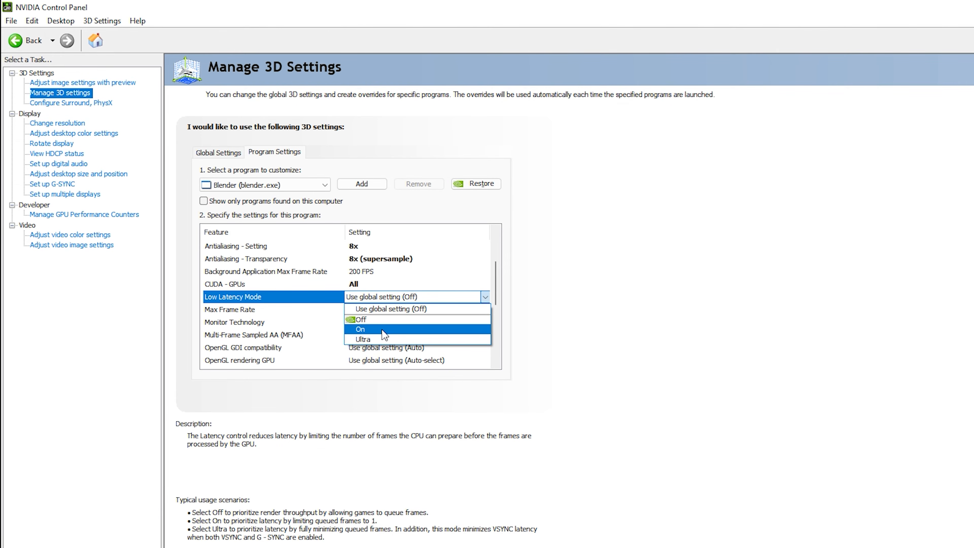
{"action": "left_click", "coordinate": [384, 330]}
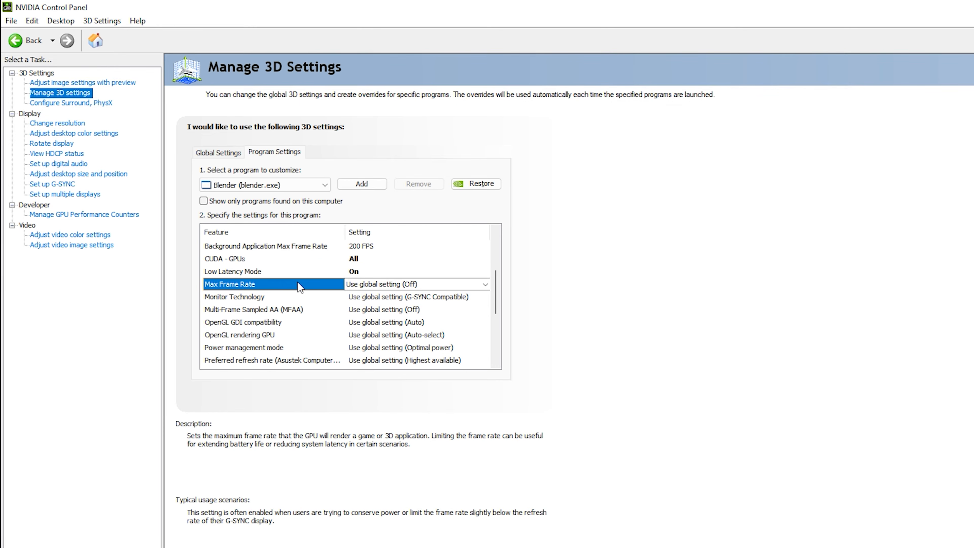
Turn on Max Frame Rate for Blender and set it to 1000 FPS.
{"action": "left_click", "coordinate": [361, 285]}
{"action": "left_click", "coordinate": [367, 351]}
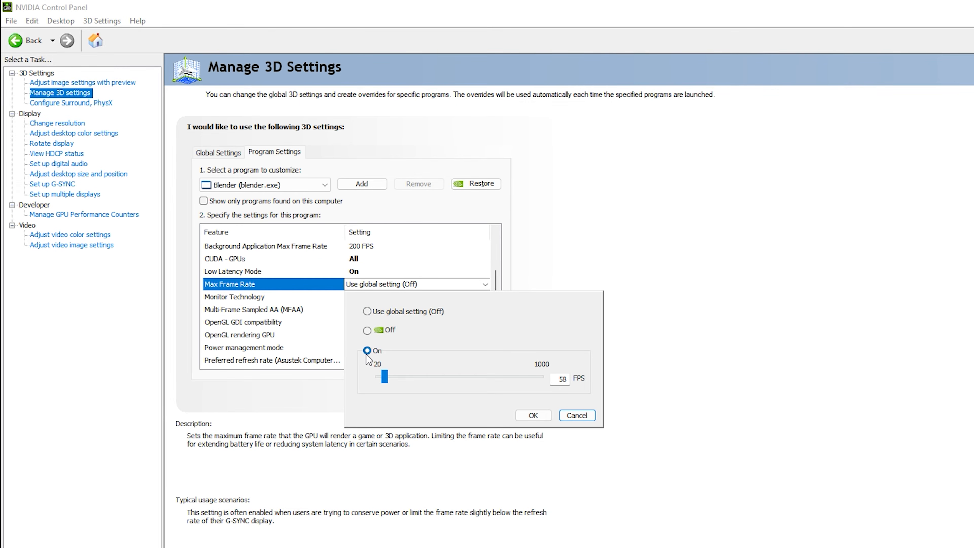
{"action": "left_click_drag", "start_coordinate": [382, 379], "coordinate": [546, 381]}
{"action": "left_click", "coordinate": [533, 415]}
Set Blender's Monitor Technology to G-SYNC Compatible and Multi-Frame Sampled AA (MFAA) to On.
{"action": "left_click", "coordinate": [372, 296]}
{"action": "left_click", "coordinate": [373, 297]}
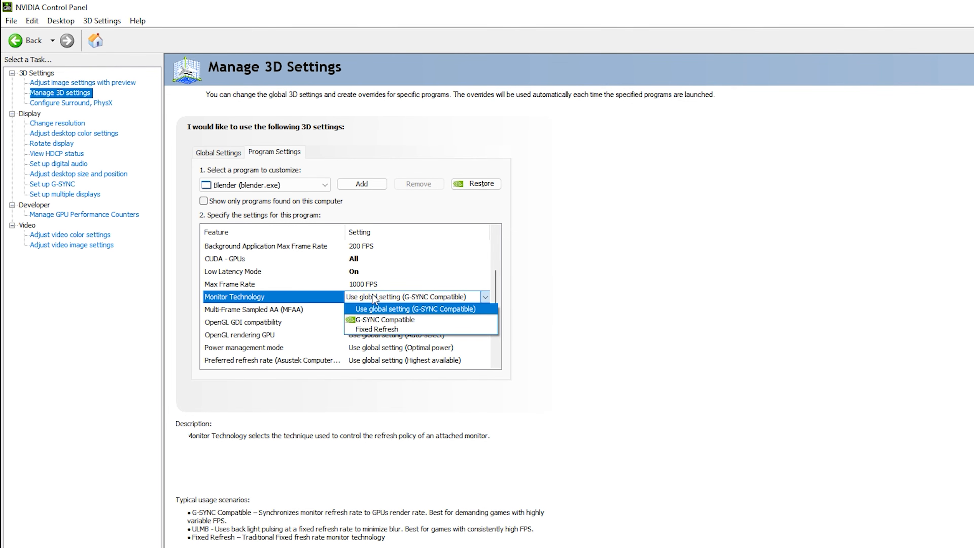
{"action": "left_click", "coordinate": [385, 320]}
{"action": "left_click", "coordinate": [226, 286]}
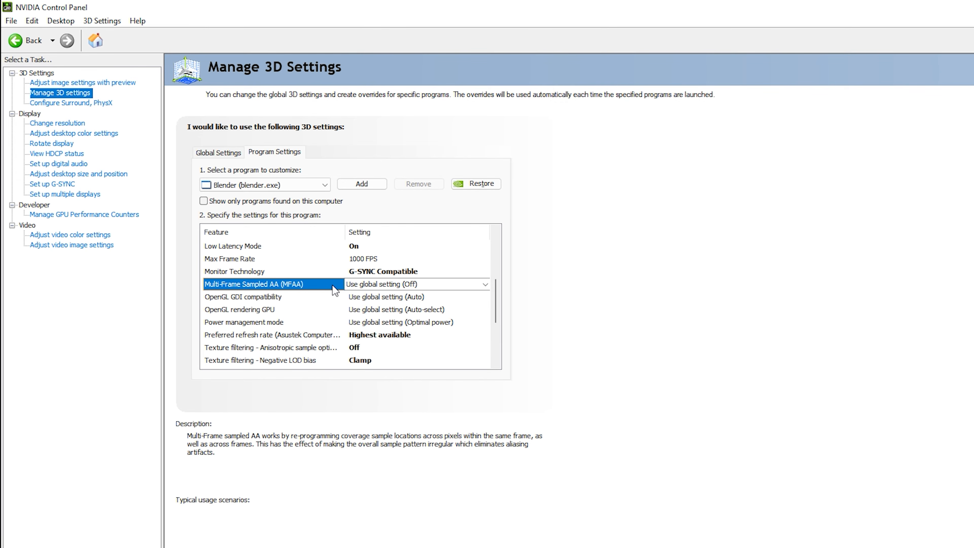
{"action": "left_click", "coordinate": [401, 285]}
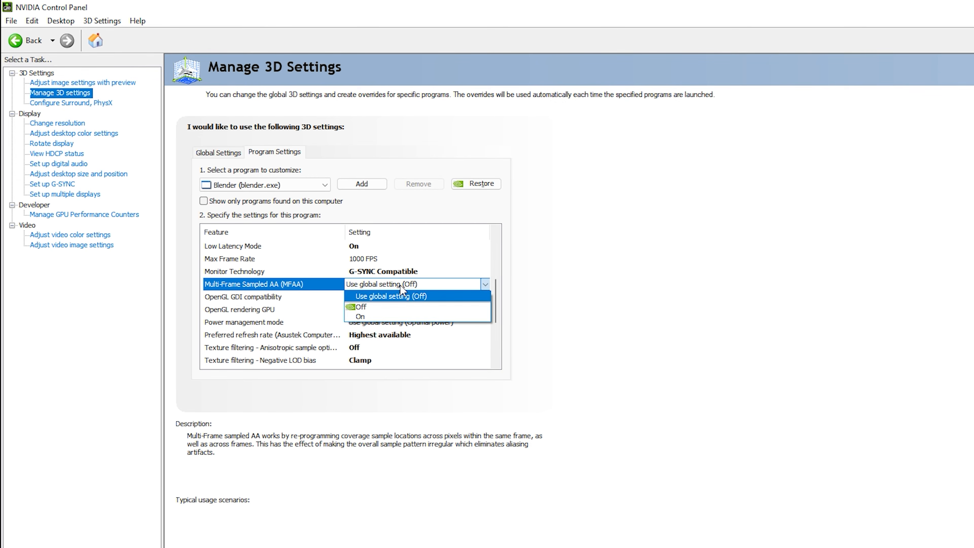
{"action": "left_click", "coordinate": [392, 315]}
Set Blender's OpenGL GDI compatibility to Prefer performance.
{"action": "left_click", "coordinate": [395, 297]}
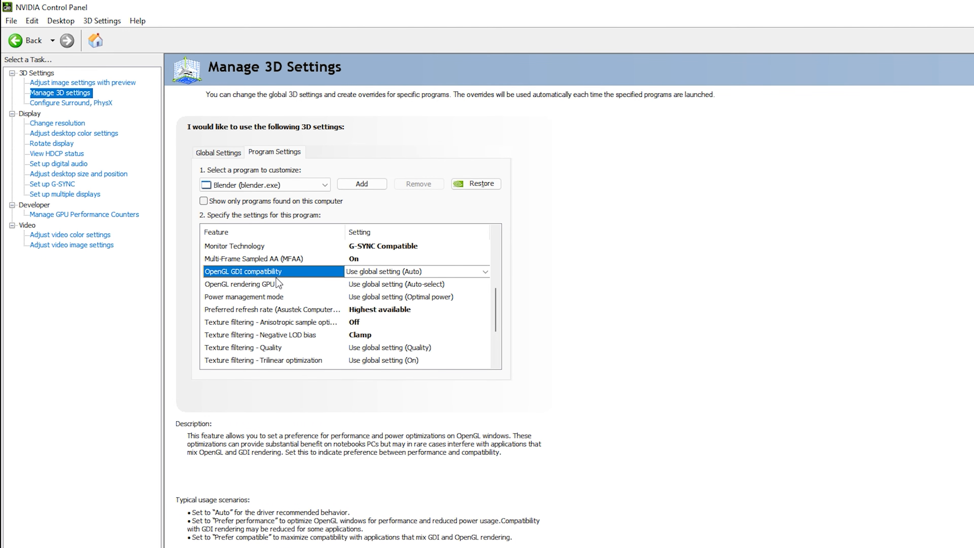
{"action": "left_click", "coordinate": [383, 272]}
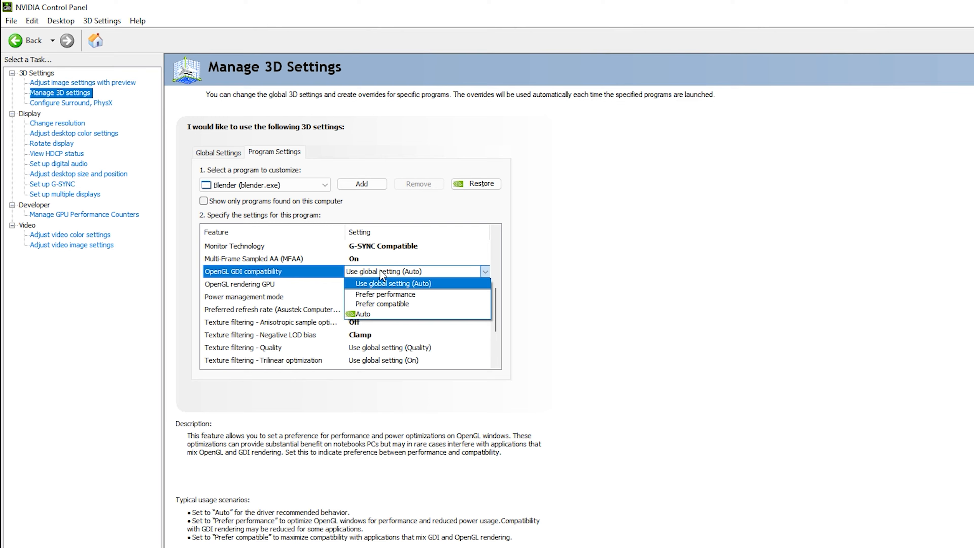
{"action": "left_click", "coordinate": [384, 295]}
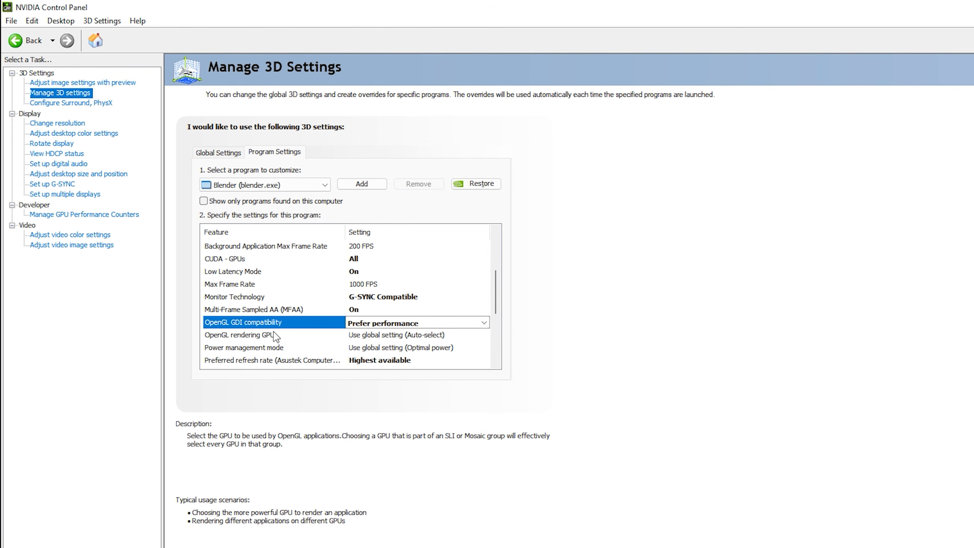
Set Blender's OpenGL rendering GPU to NVIDIA GeForce GTX 1660 Ti and Power management mode to Prefer maximum performance.
{"action": "left_click", "coordinate": [238, 336]}
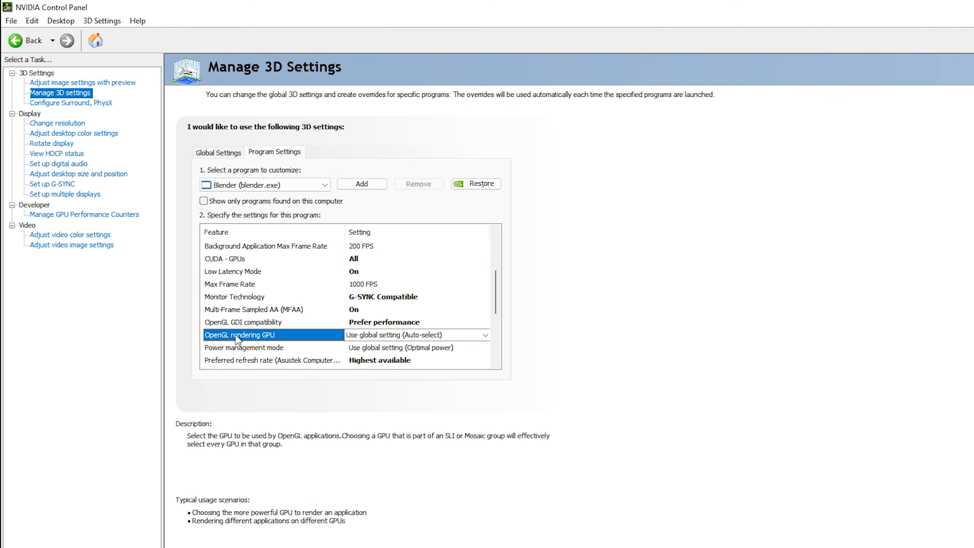
{"action": "left_click", "coordinate": [378, 335]}
{"action": "left_click", "coordinate": [385, 367]}
{"action": "left_click", "coordinate": [331, 285]}
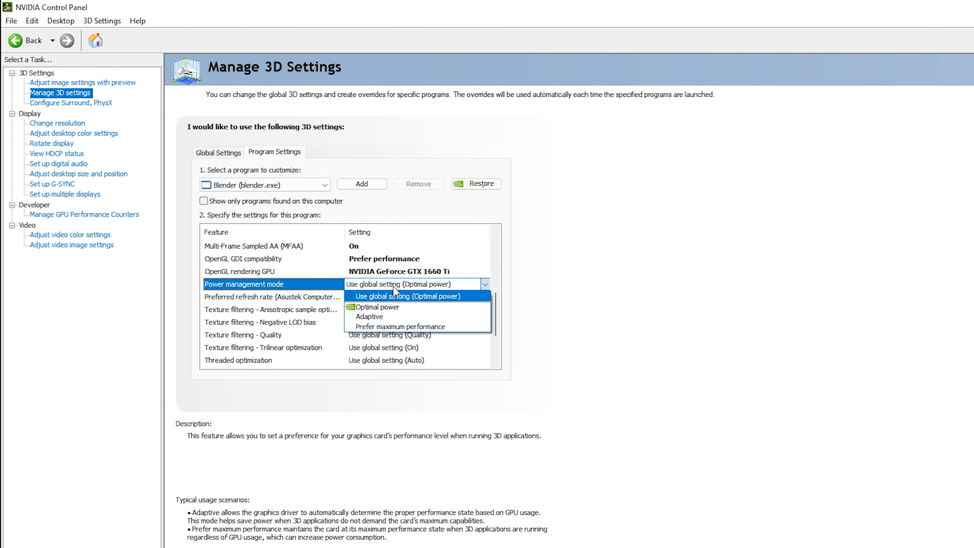
{"action": "left_click", "coordinate": [425, 329]}
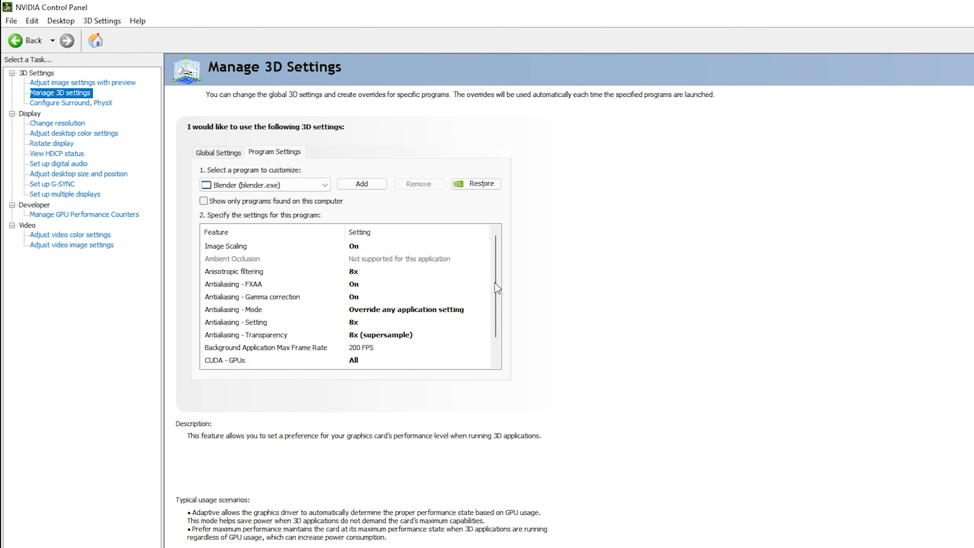
Set Blender's texture filtering anisotropic sample optimization to On and Negative LOD bias to Clamp.
{"action": "left_click_drag", "start_coordinate": [495, 282], "coordinate": [496, 313]}
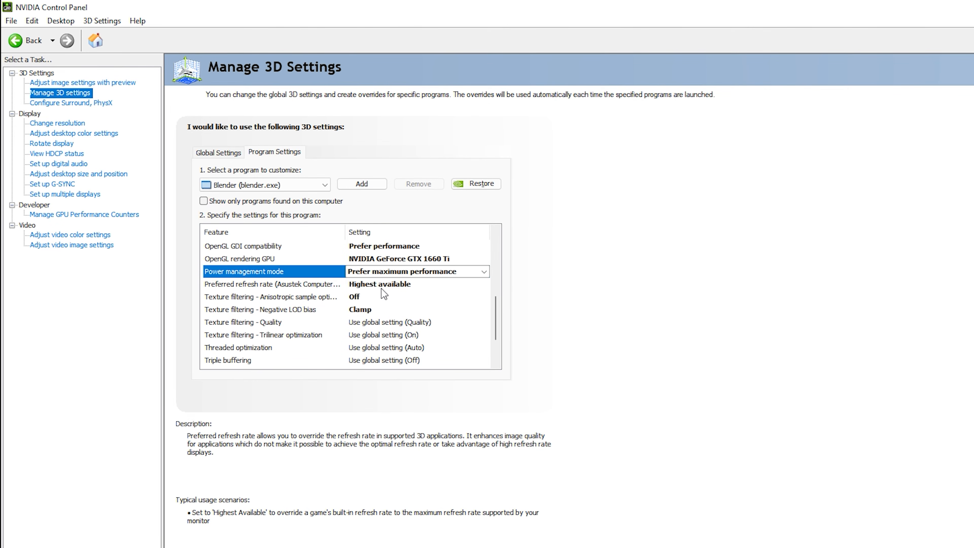
{"action": "left_click", "coordinate": [361, 295]}
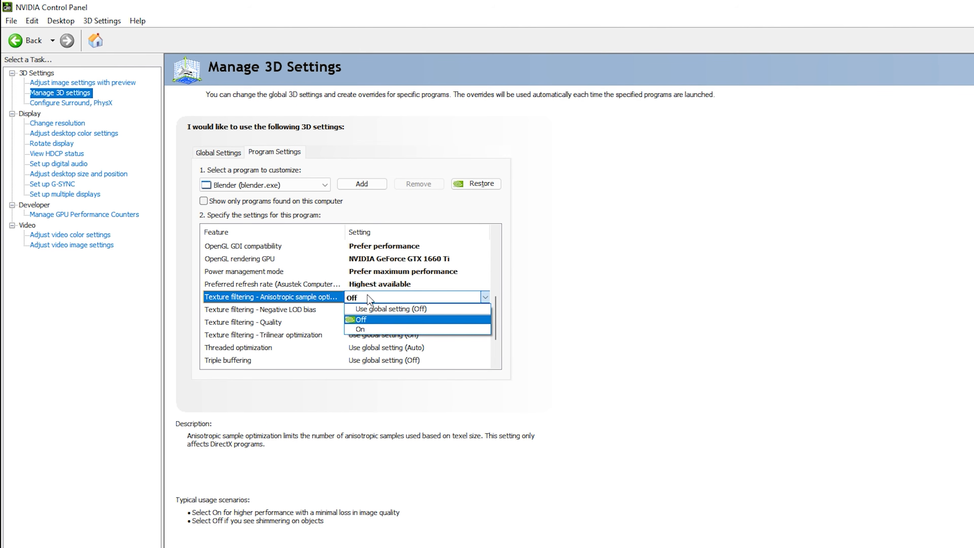
{"action": "left_click", "coordinate": [370, 328]}
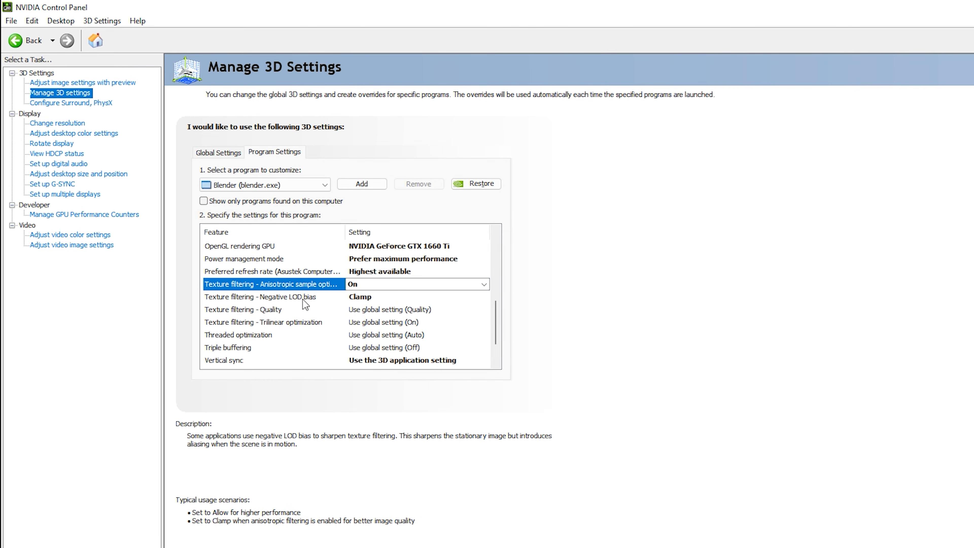
{"action": "left_click", "coordinate": [361, 297]}
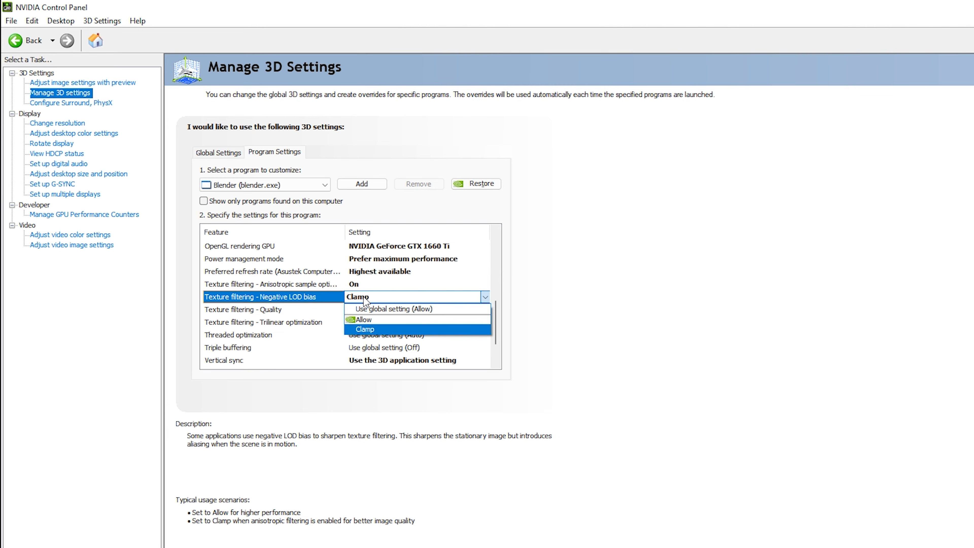
{"action": "left_click", "coordinate": [377, 328]}
Set Blender's Texture filtering - Quality to High performance and Trilinear optimization to On.
{"action": "left_click", "coordinate": [280, 309]}
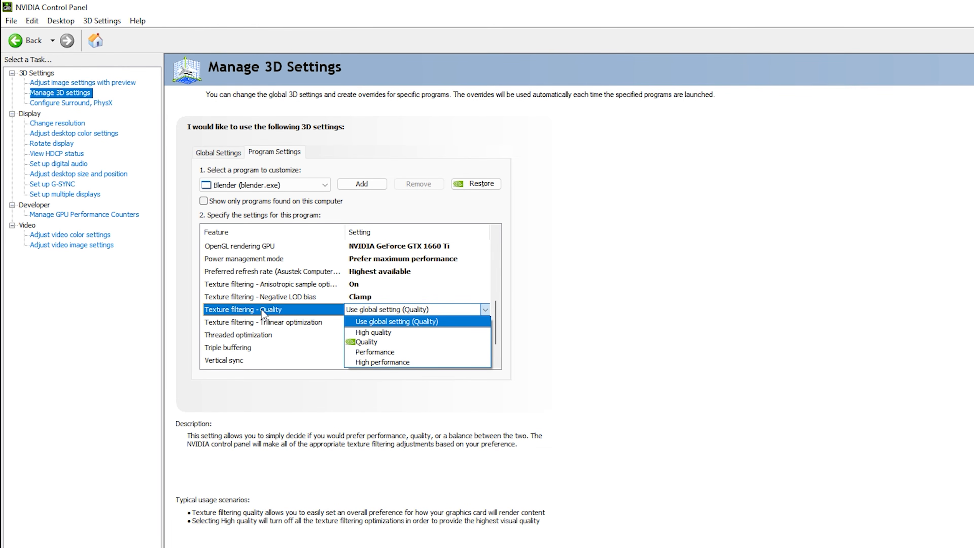
{"action": "left_click", "coordinate": [396, 363]}
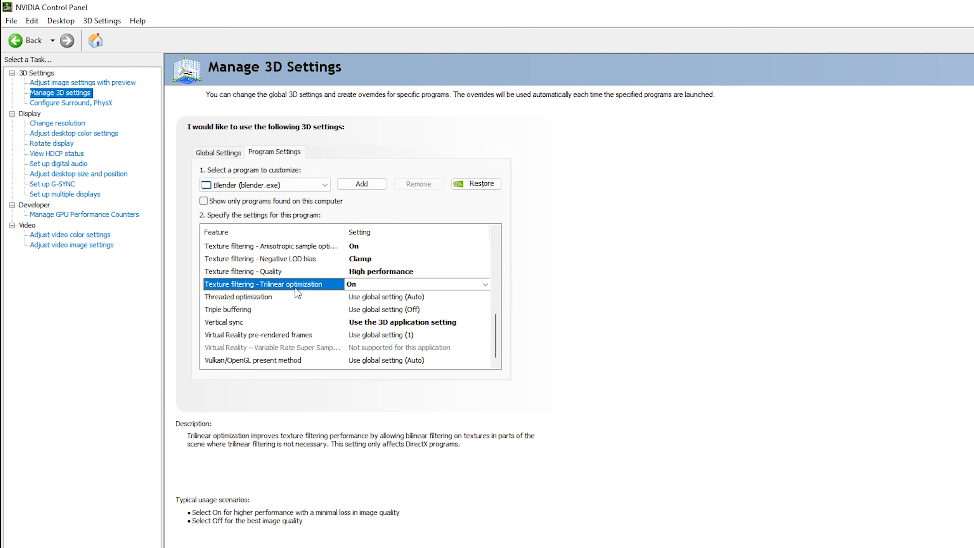
{"action": "left_click", "coordinate": [366, 286]}
{"action": "left_click", "coordinate": [386, 314]}
Set Threaded optimization to On for Blender.
{"action": "left_click", "coordinate": [386, 298]}
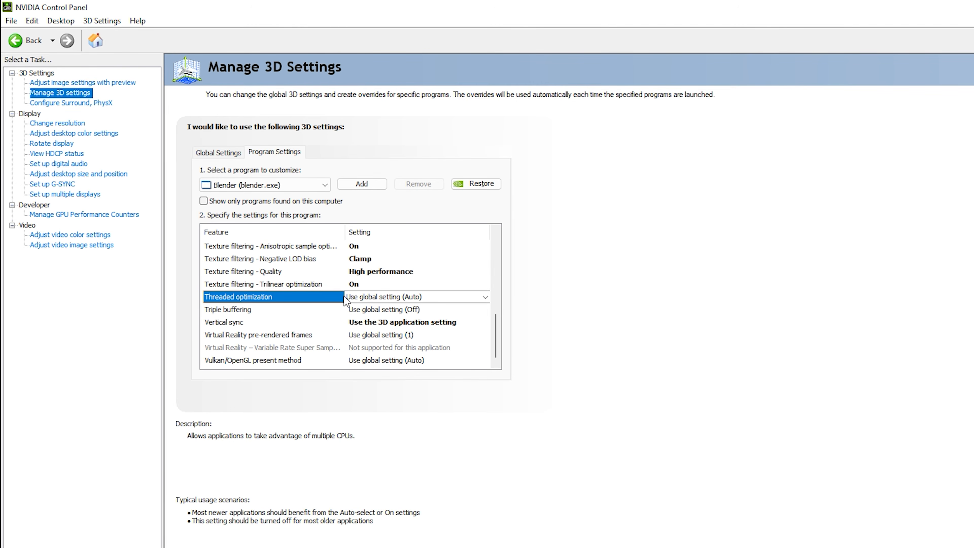
{"action": "left_click", "coordinate": [386, 299]}
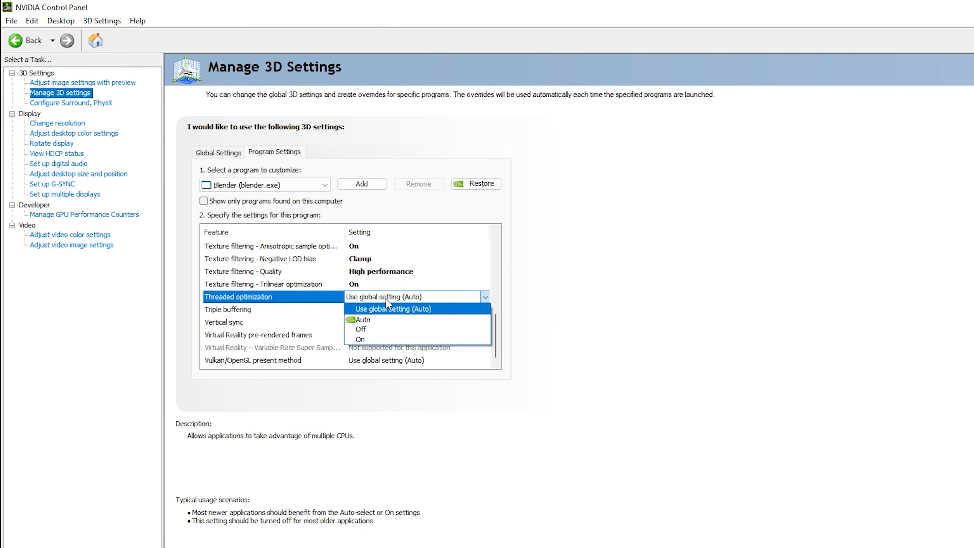
{"action": "left_click", "coordinate": [386, 339]}
Set Blender's Triple buffering to On and Vertical sync to Use the 3D application setting.
{"action": "left_click", "coordinate": [379, 311]}
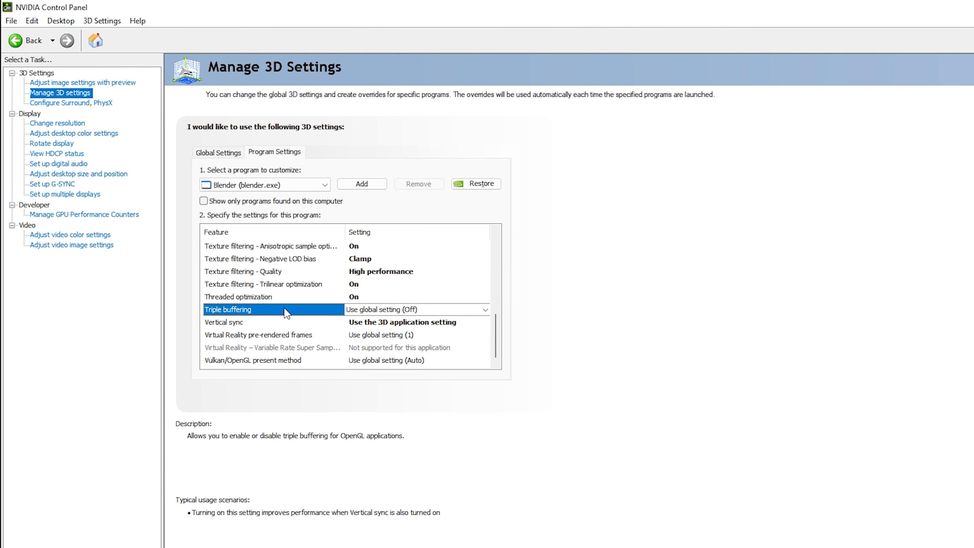
{"action": "left_click", "coordinate": [379, 313]}
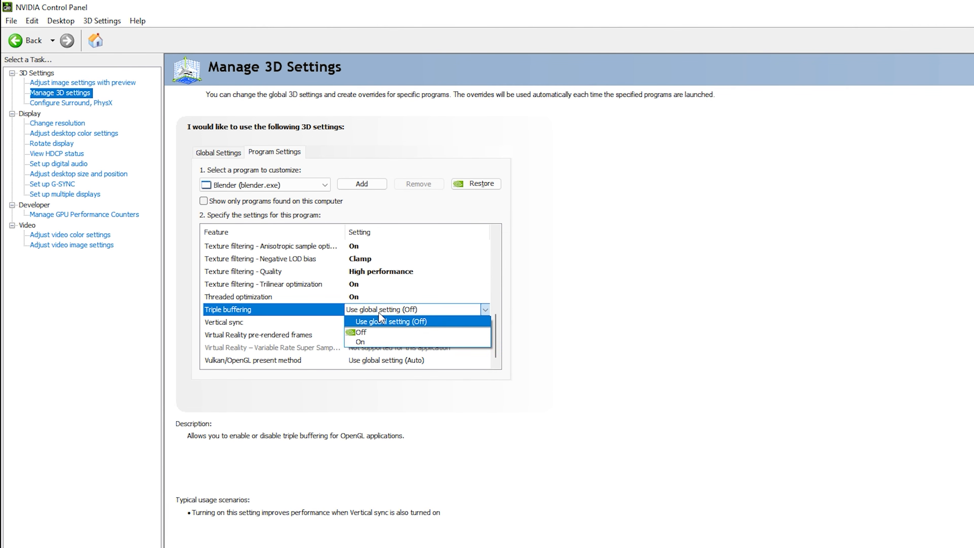
{"action": "left_click", "coordinate": [380, 341]}
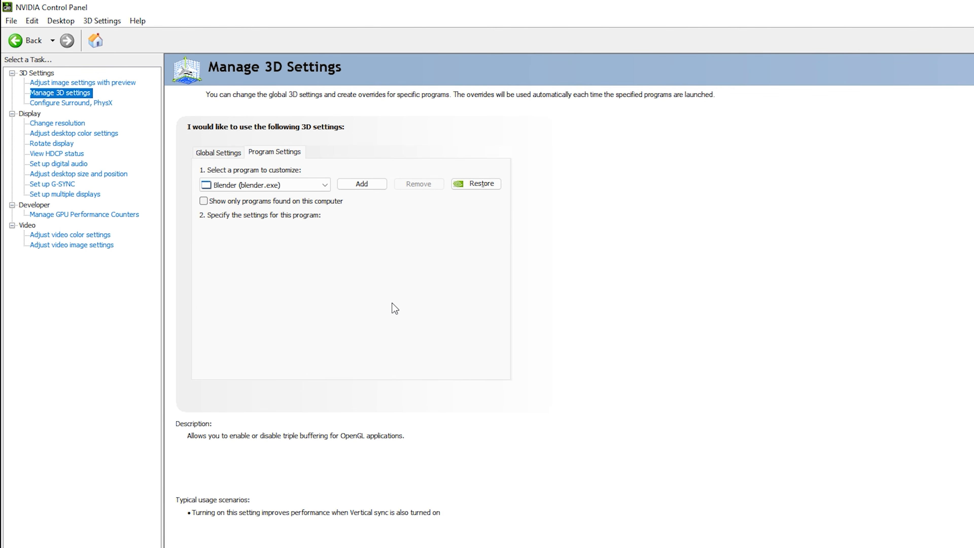
{"action": "scroll", "coordinate": [492, 302], "scroll_direction": "down", "scroll_amount": 2}
{"action": "left_click", "coordinate": [302, 322]}
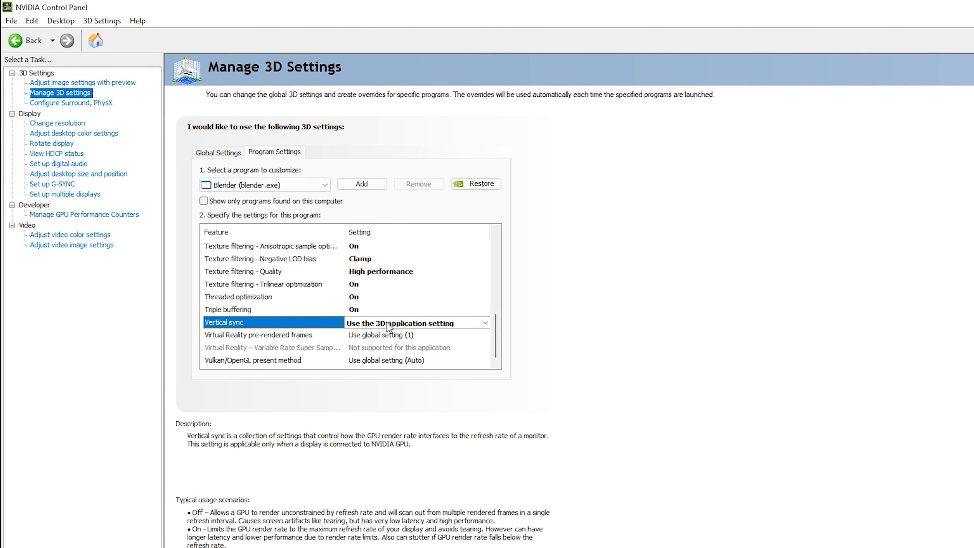
{"action": "left_click", "coordinate": [388, 324]}
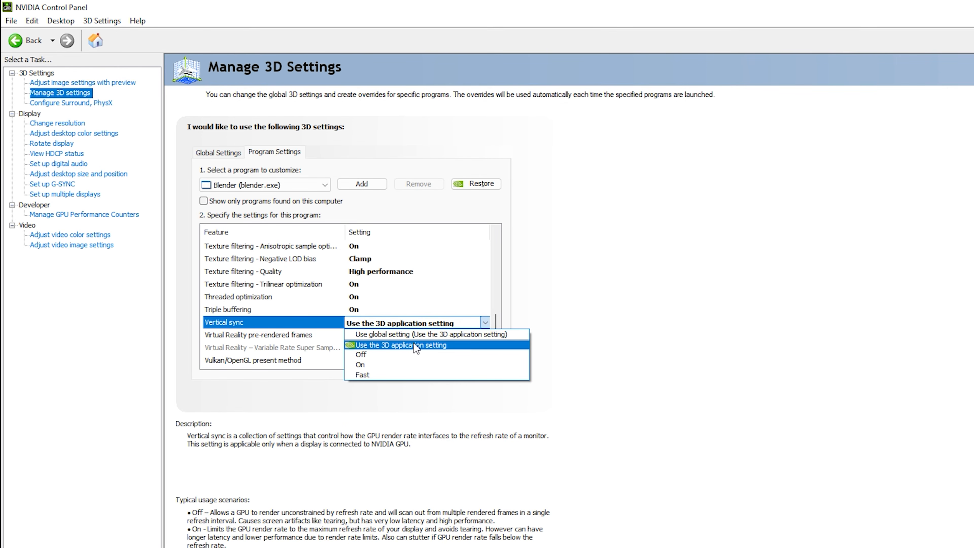
{"action": "left_click", "coordinate": [416, 346]}
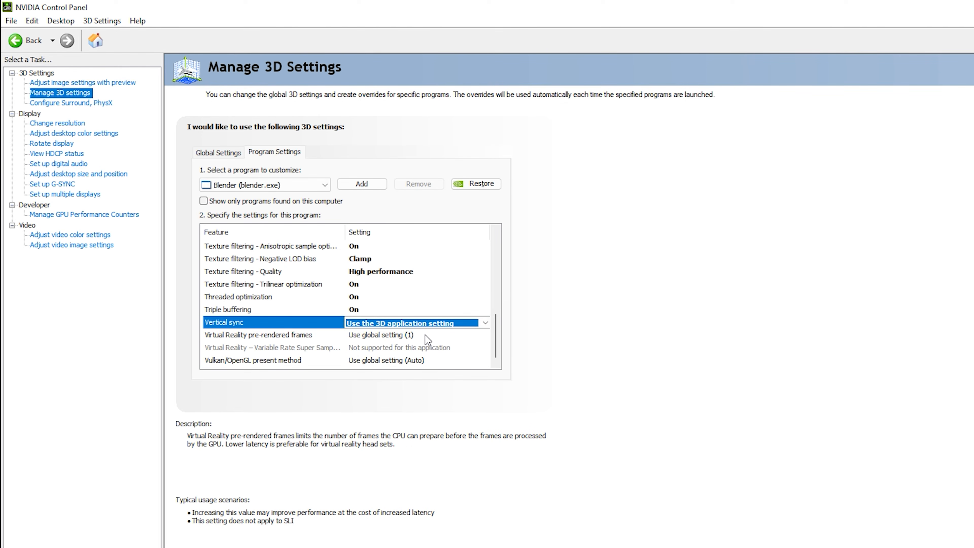
Choose Use global setting (1) for Blender's Virtual Reality pre-rendered frames.
{"action": "left_click", "coordinate": [411, 335]}
{"action": "left_click", "coordinate": [410, 335]}
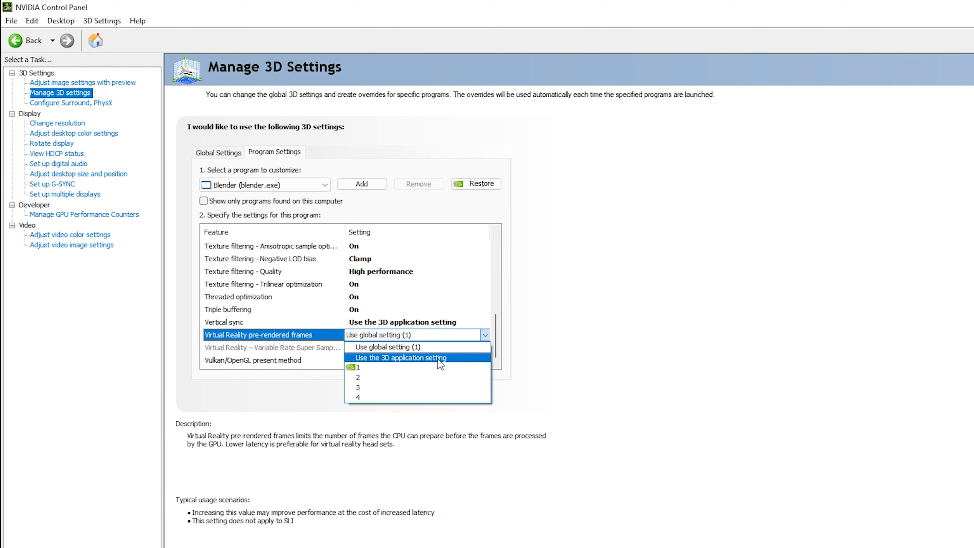
{"action": "left_click", "coordinate": [431, 347]}
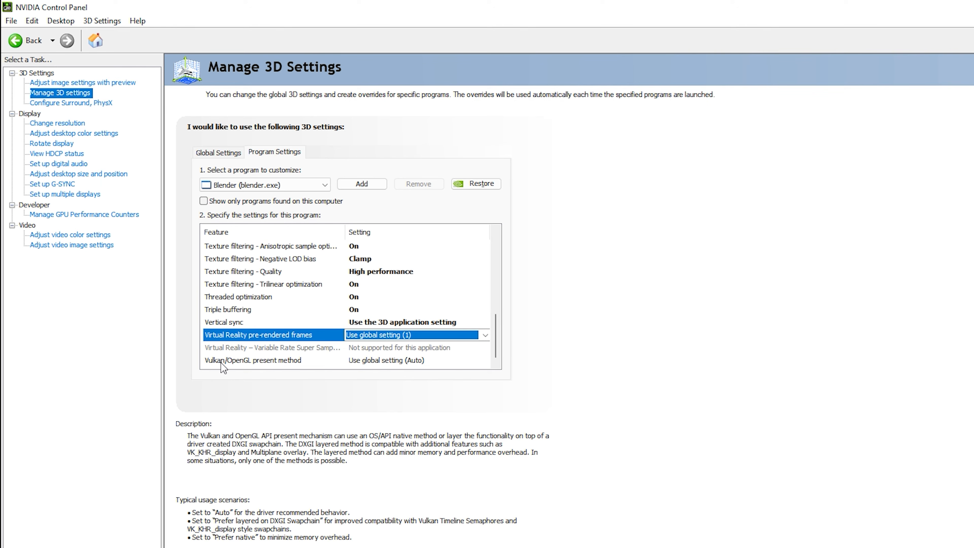
Set Blender's Vulkan/OpenGL present method to Prefer layered on DXGI Swapchain and apply the program settings.
{"action": "left_click", "coordinate": [384, 363]}
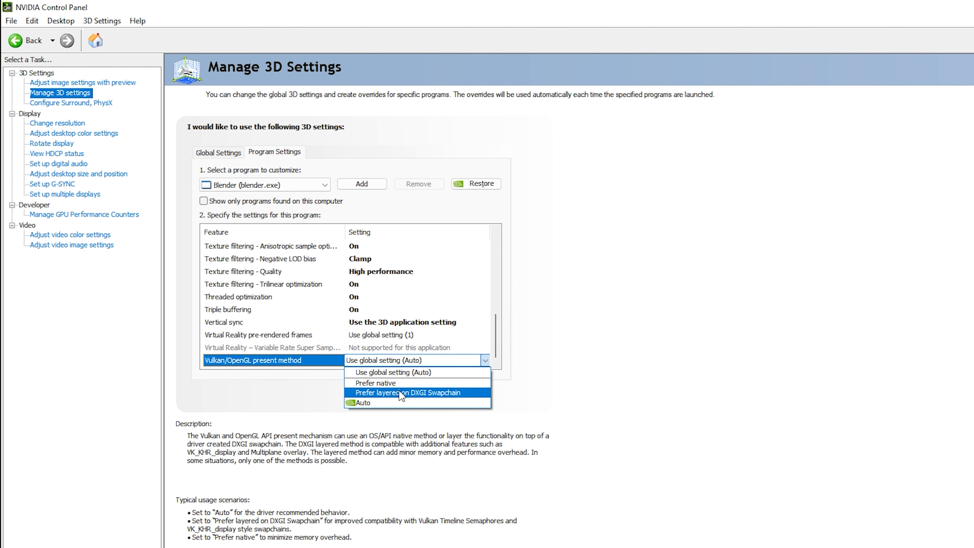
{"action": "left_click", "coordinate": [422, 393]}
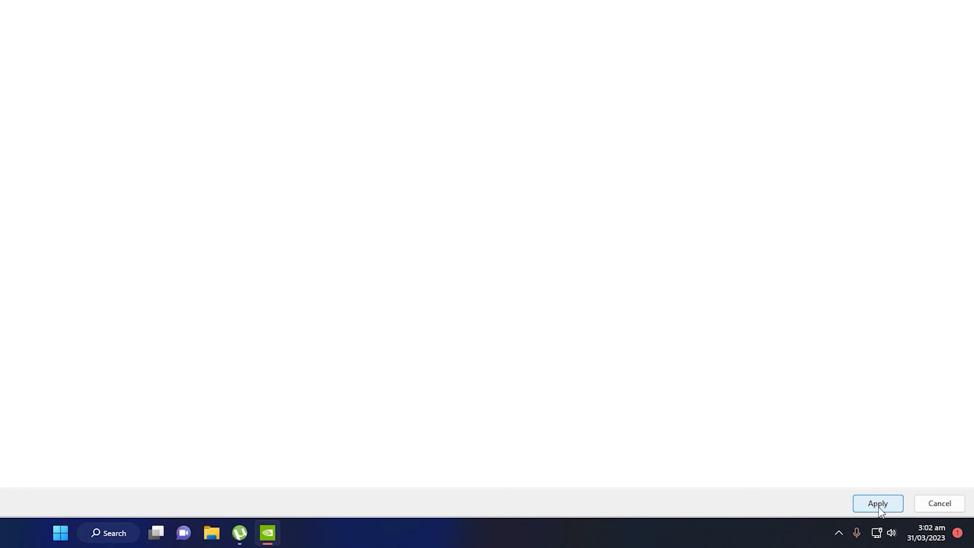
{"action": "left_click", "coordinate": [878, 507]}
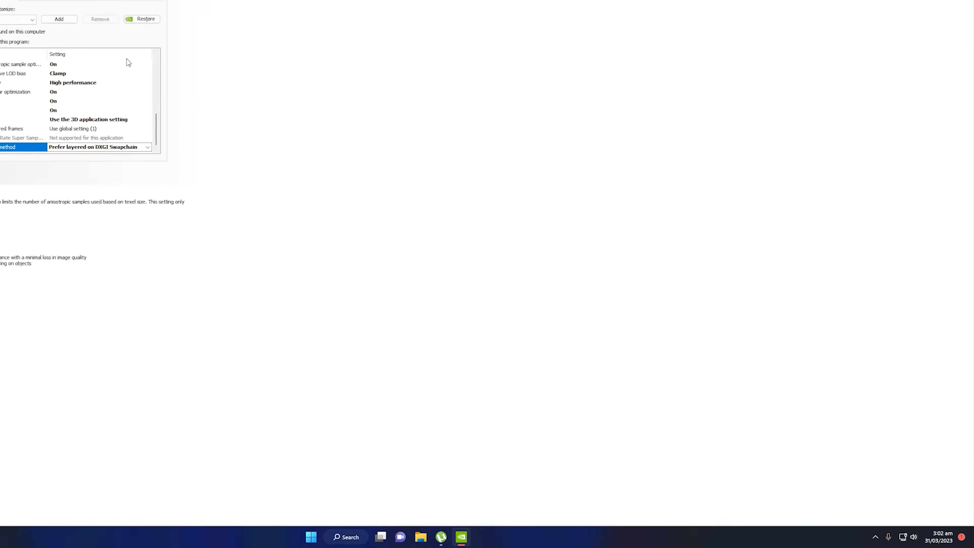